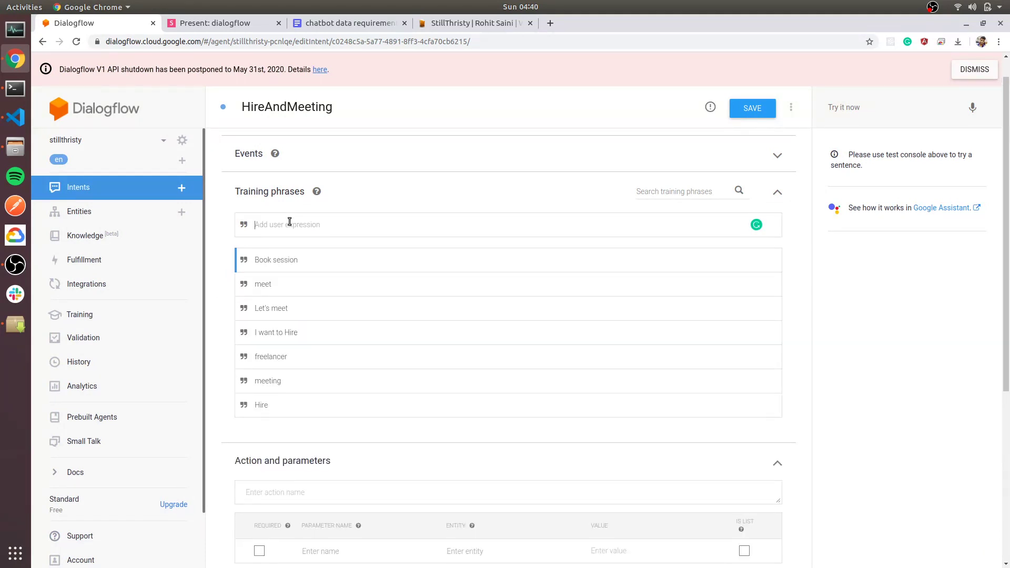
Add the text response 'What is your name?' to the HireAndMeeting intent.
{"action": "scroll", "coordinate": [314, 365], "scroll_direction": "down", "scroll_amount": 5}
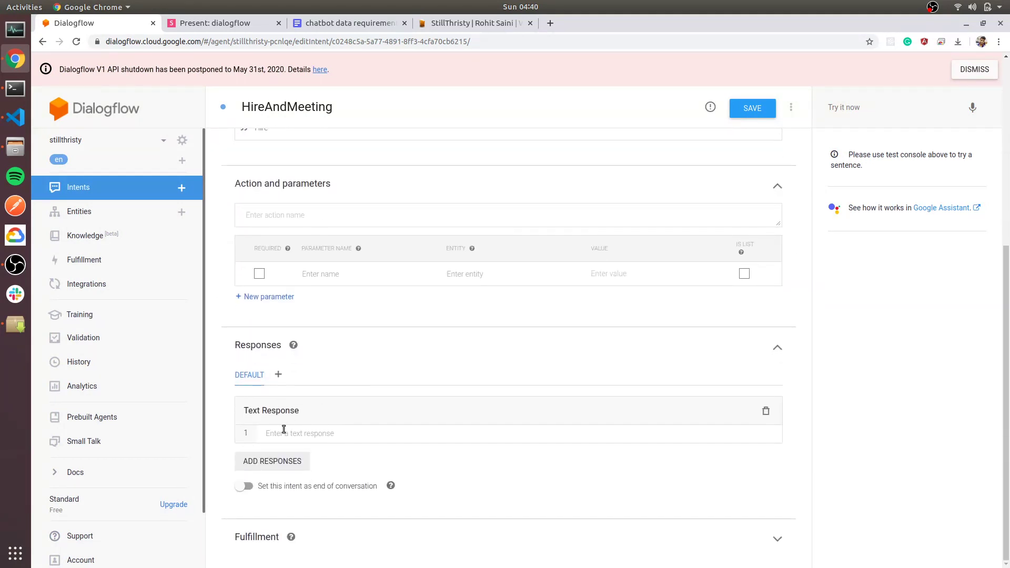
{"action": "left_click", "coordinate": [283, 430]}
{"action": "type", "text": "What is your name?"}
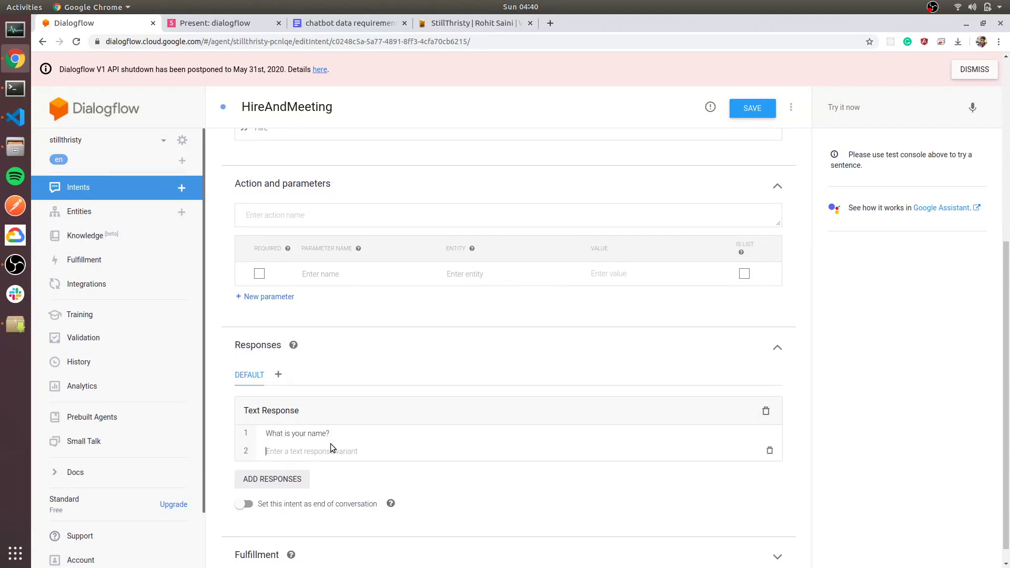
{"action": "key", "text": "Return"}
{"action": "scroll", "coordinate": [359, 431], "scroll_direction": "up", "scroll_amount": 6}
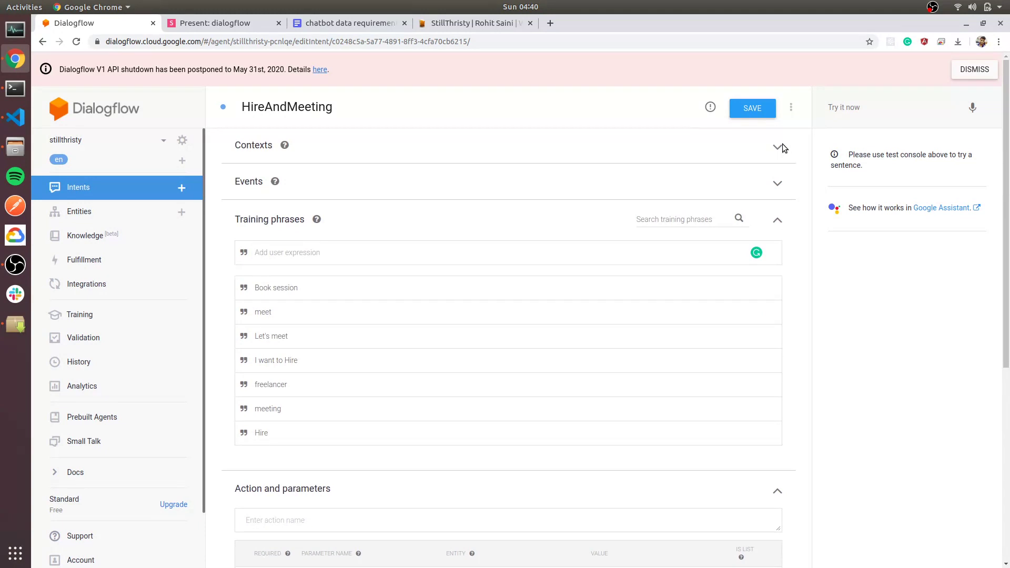
Add awaiting_name as the HireAndMeeting intent's output context.
{"action": "left_click", "coordinate": [778, 148]}
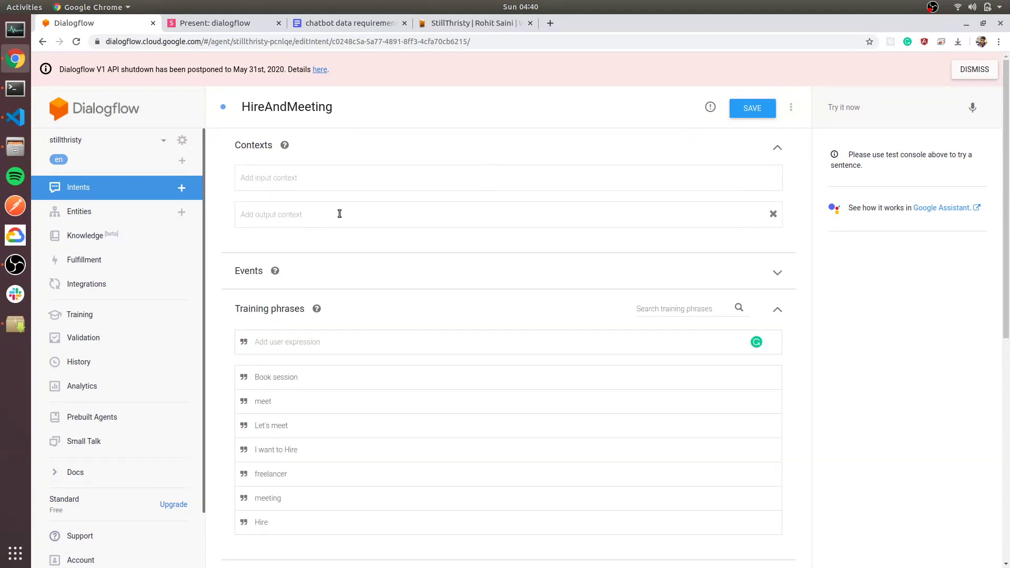
{"action": "left_click", "coordinate": [318, 216]}
{"action": "type", "text": "awaiting_name"}
{"action": "key", "text": "Return"}
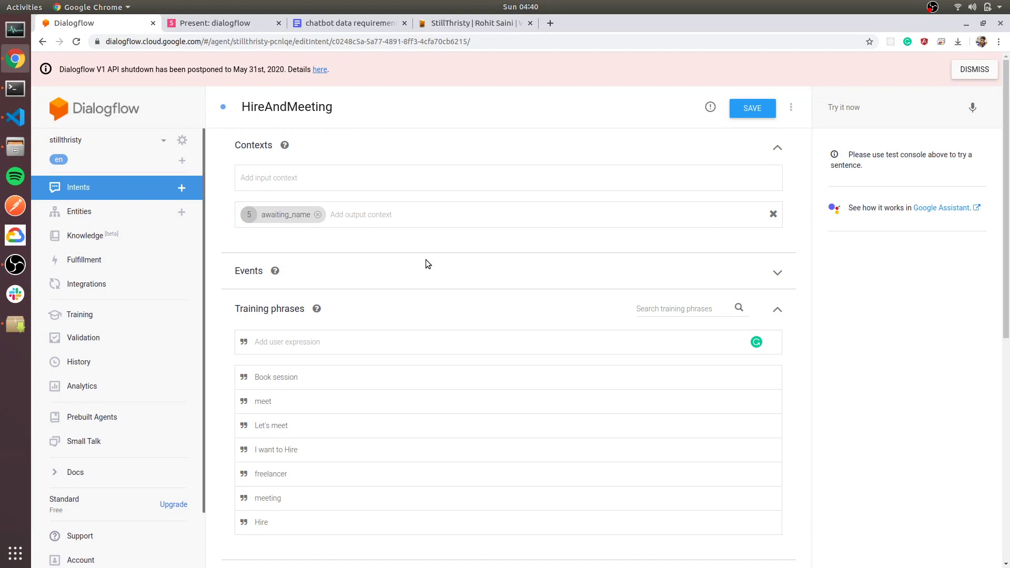
Test the query 'hire' and check it returns the name question.
{"action": "scroll", "coordinate": [426, 260], "scroll_direction": "down", "scroll_amount": 8}
{"action": "type", "text": "hi"}
{"action": "key", "text": "BackSpace"}
{"action": "key", "text": "BackSpace"}
{"action": "type", "text": "hire"}
{"action": "key", "text": "Return"}
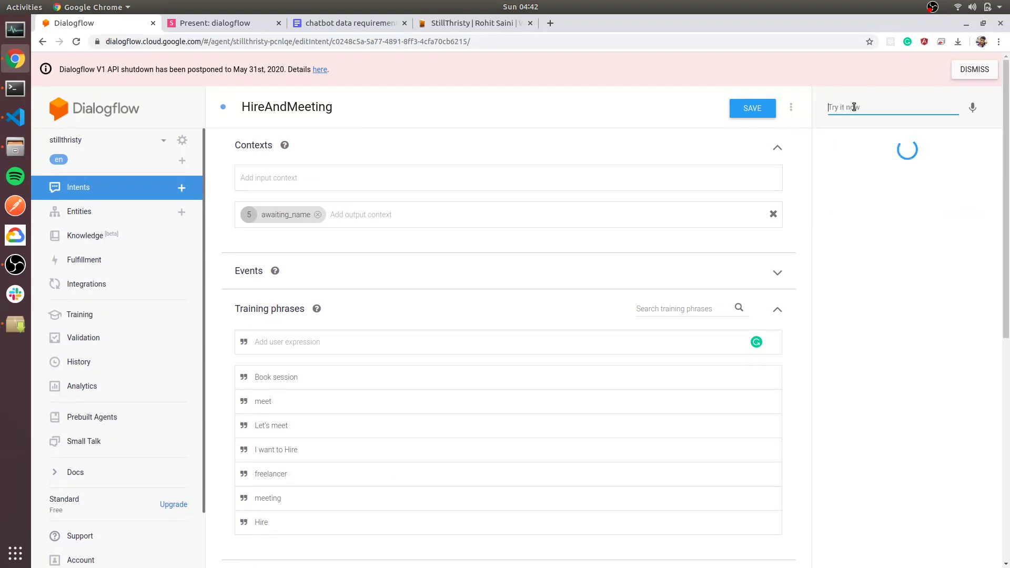
{"action": "left_click", "coordinate": [842, 288]}
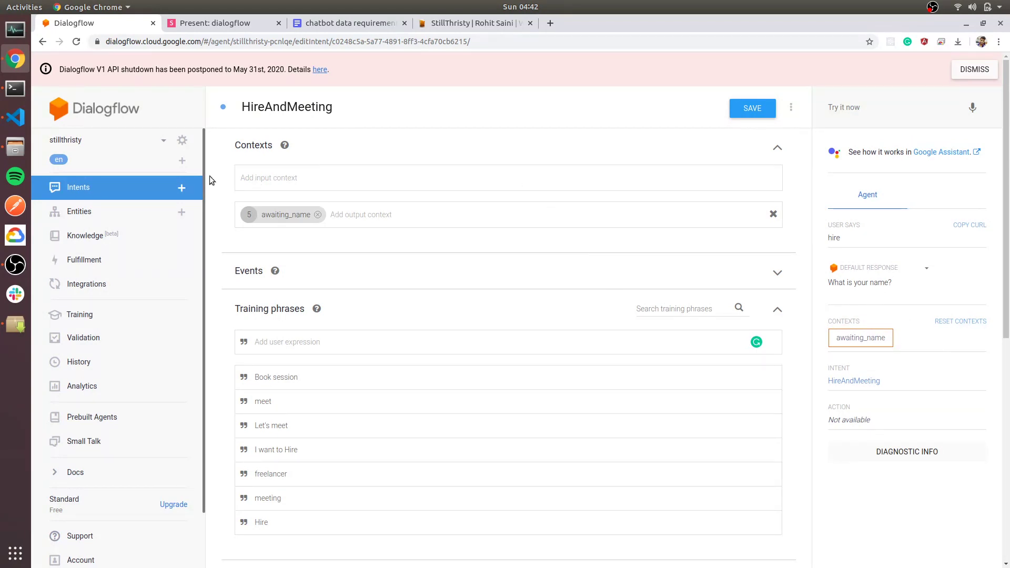
{"action": "left_click", "coordinate": [180, 190]}
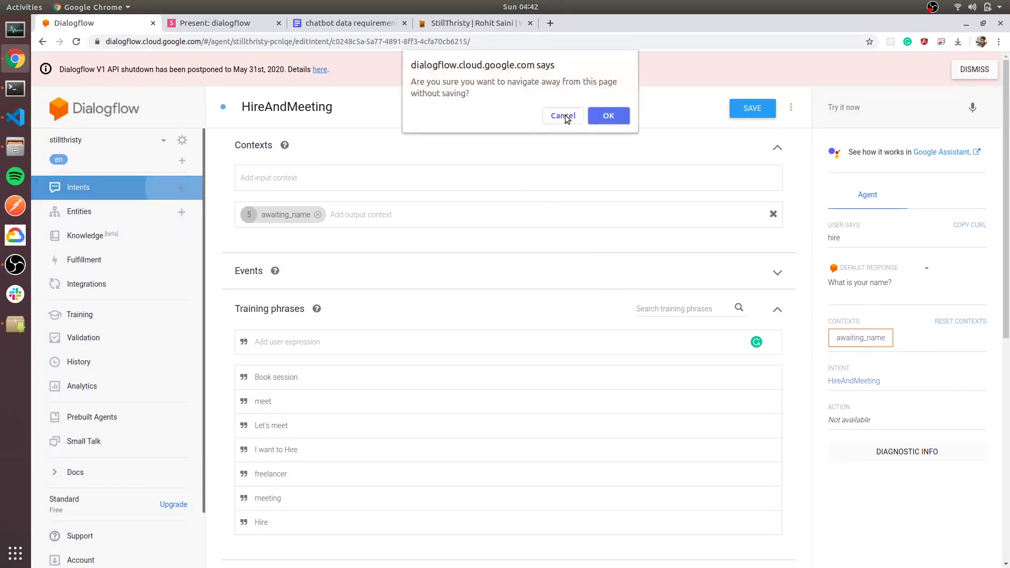
Discard the unsaved page and name the new intent askEmail.
{"action": "left_click", "coordinate": [603, 118]}
{"action": "left_click", "coordinate": [269, 107]}
{"action": "type", "text": "askema"}
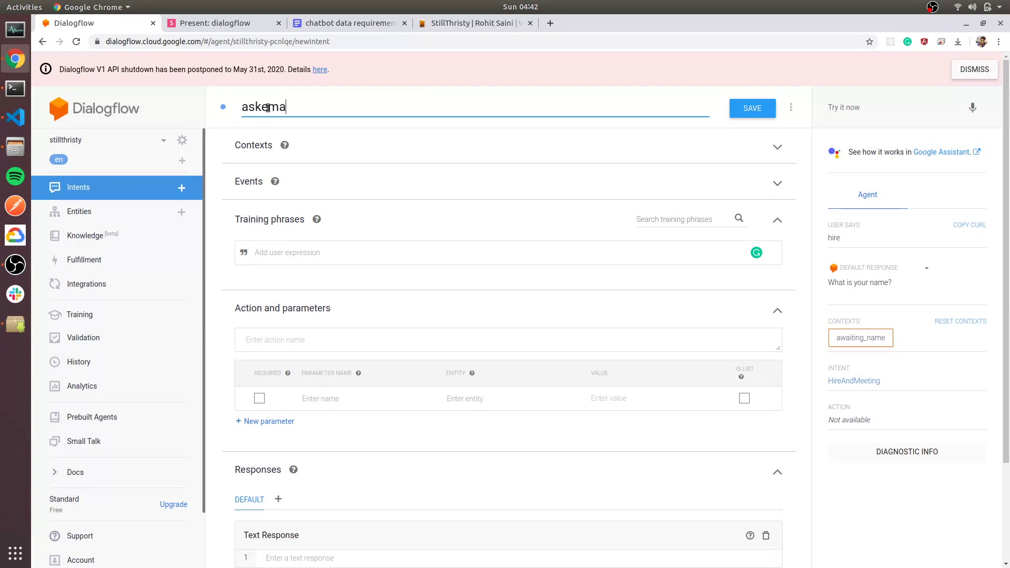
{"action": "key", "text": "BackSpace"}
{"action": "key", "text": "BackSpace"}
{"action": "key", "text": "BackSpace"}
{"action": "type", "text": "Email"}
Set awaiting_name as the askEmail input context.
{"action": "left_click", "coordinate": [785, 152]}
{"action": "left_click", "coordinate": [269, 179]}
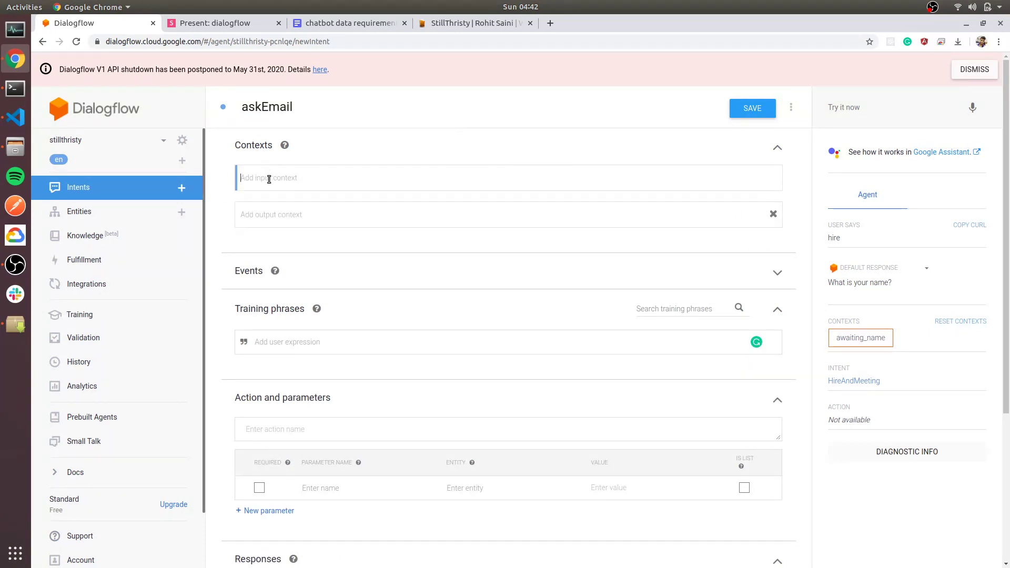
{"action": "type", "text": "awa"}
{"action": "key", "text": "Return"}
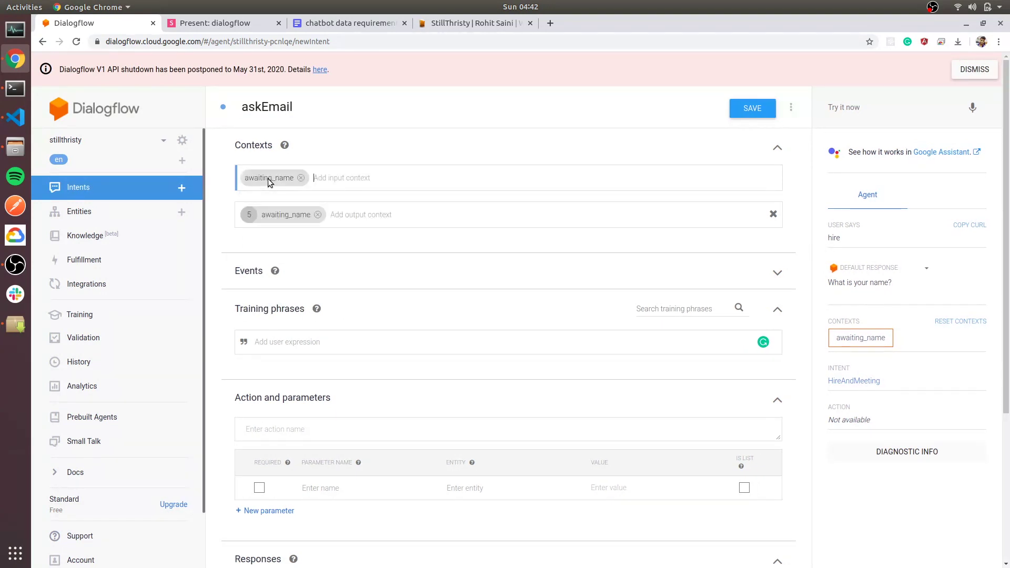
Replace the automatic awaiting_name output context with awaiting_email.
{"action": "left_click", "coordinate": [318, 215]}
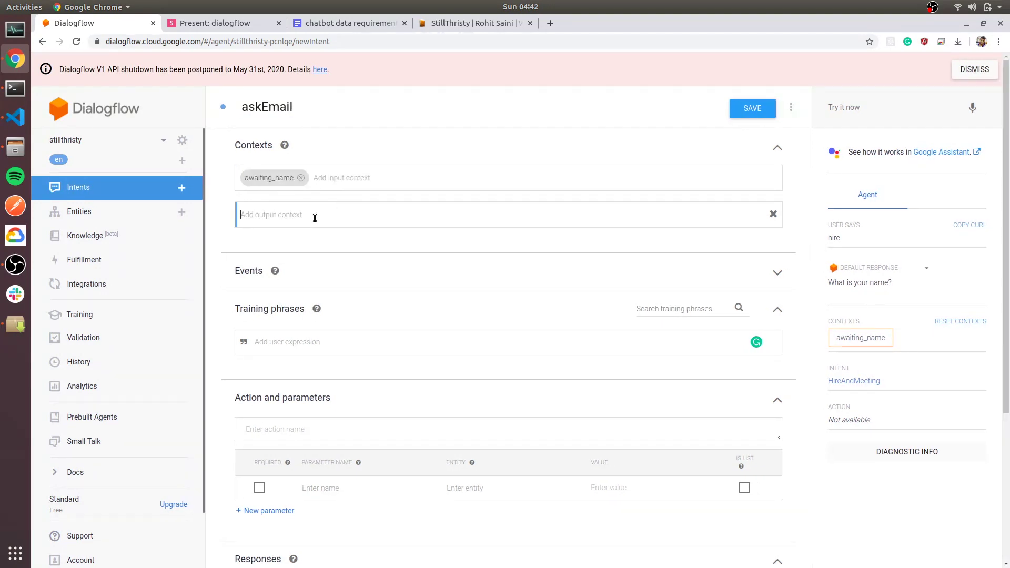
{"action": "type", "text": "awa"}
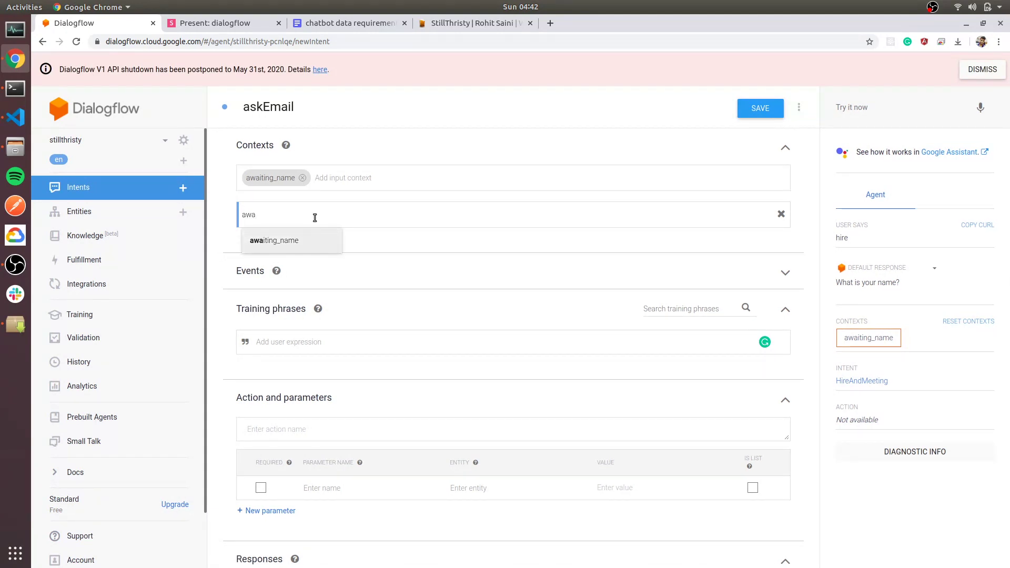
{"action": "key", "text": "Return"}
{"action": "left_click", "coordinate": [317, 215]}
{"action": "type", "text": "awaitin"}
{"action": "key", "text": "BackSpace"}
{"action": "type", "text": "ing_email"}
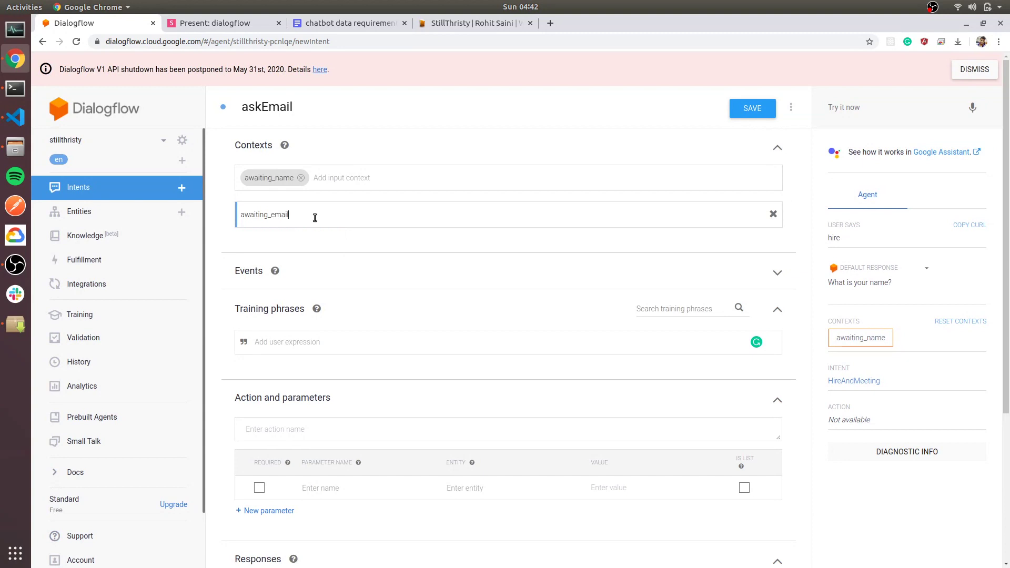
{"action": "key", "text": "Return"}
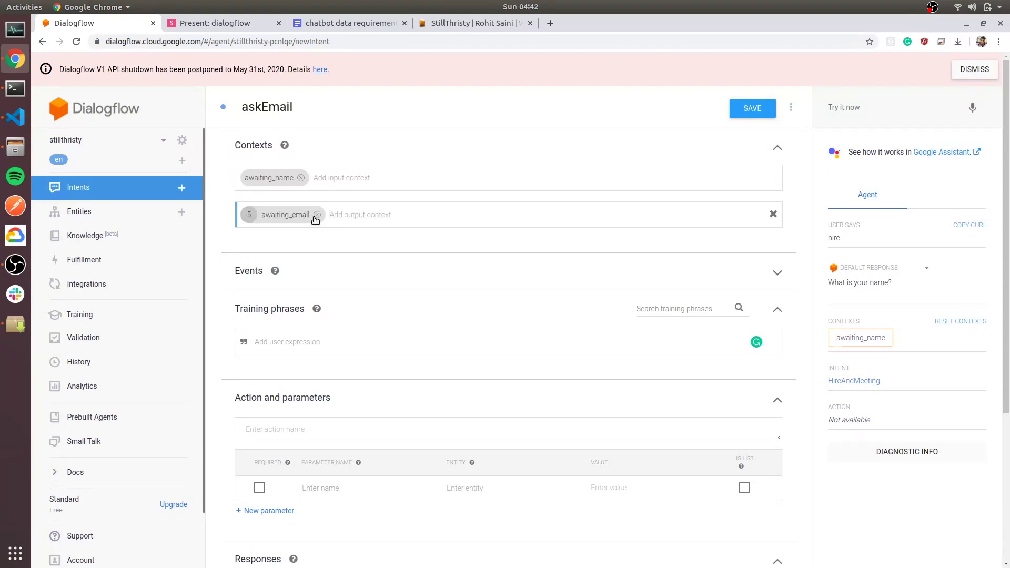
{"action": "scroll", "coordinate": [291, 357], "scroll_direction": "down", "scroll_amount": 2}
{"action": "scroll", "coordinate": [292, 357], "scroll_direction": "up", "scroll_amount": 2}
{"action": "left_click", "coordinate": [295, 343]}
Add name phrases: 'My Name is' plus a full name, two bare full names, and a first name.
{"action": "key", "text": "Return"}
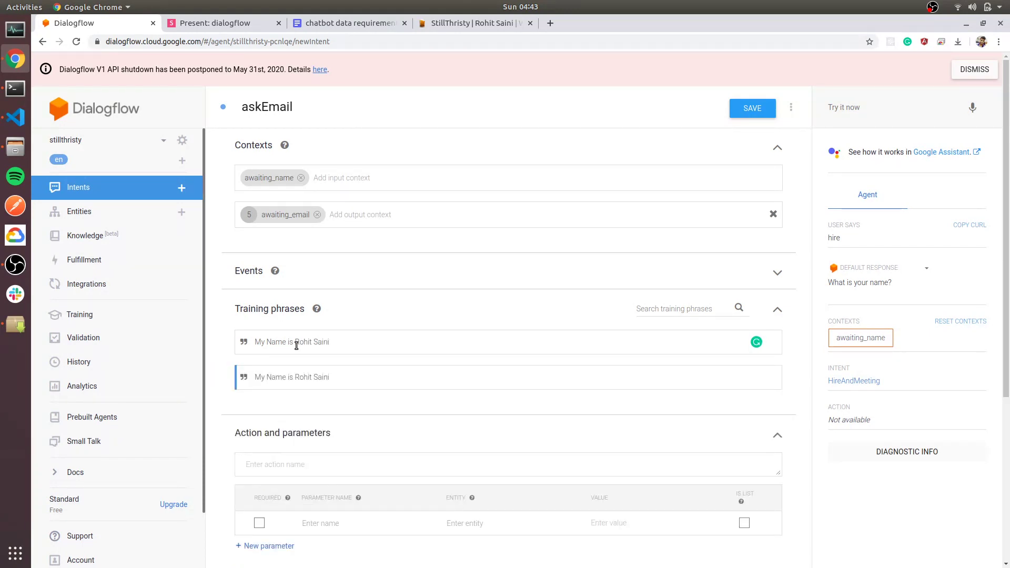
{"action": "key", "text": "ctrl+a"}
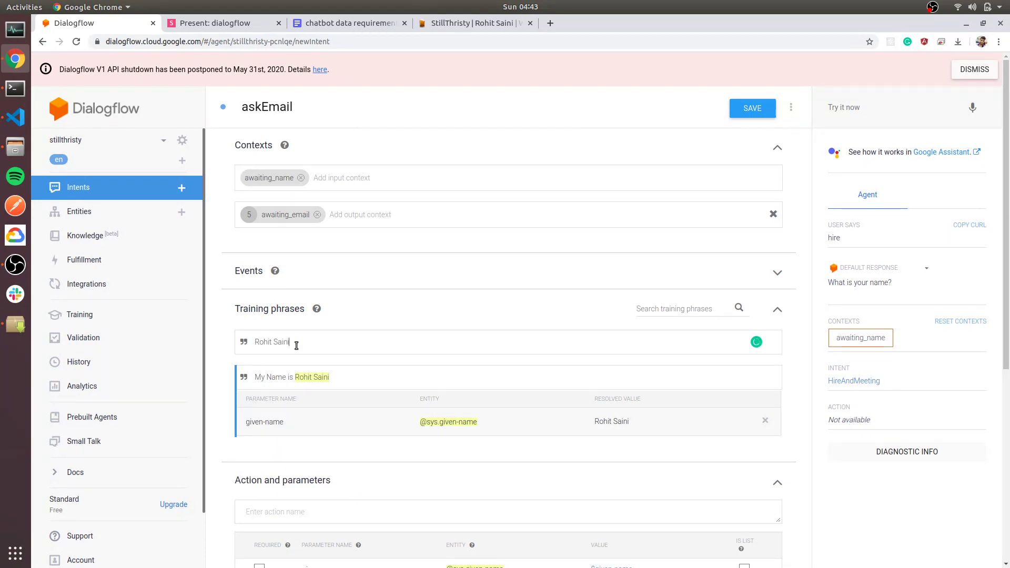
{"action": "key", "text": "Return"}
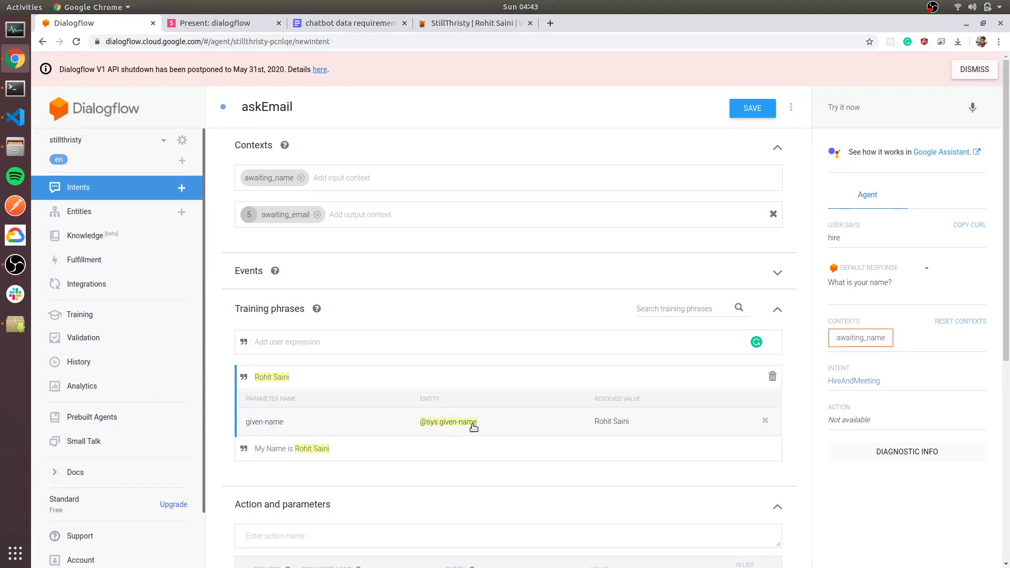
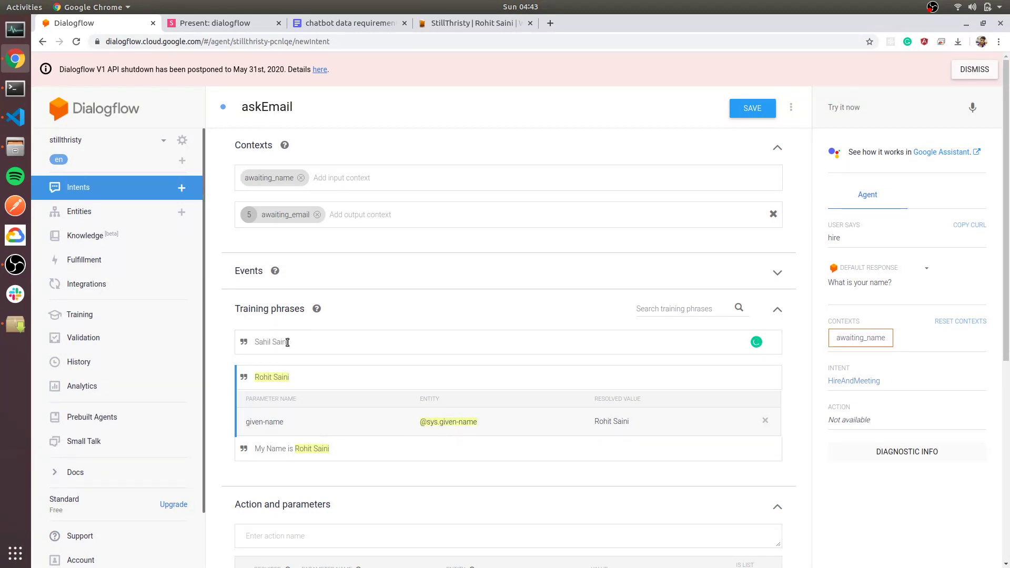
{"action": "key", "text": "Return"}
{"action": "type", "text": "Jack"}
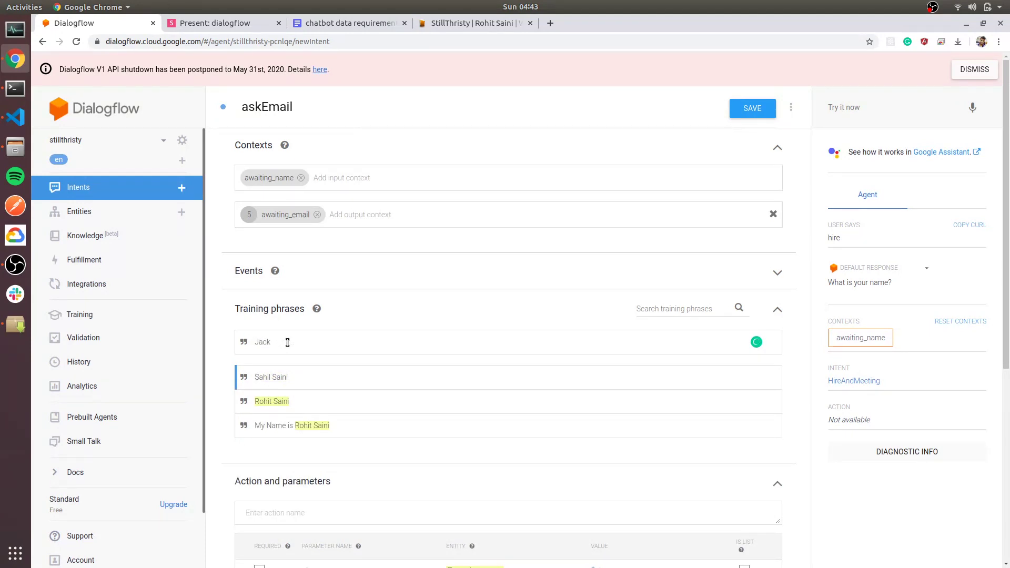
{"action": "key", "text": "Return"}
{"action": "scroll", "coordinate": [253, 254], "scroll_direction": "down", "scroll_amount": 6}
Make given-name required with the prompt 'Please tell us your name?'.
{"action": "left_click", "coordinate": [254, 253]}
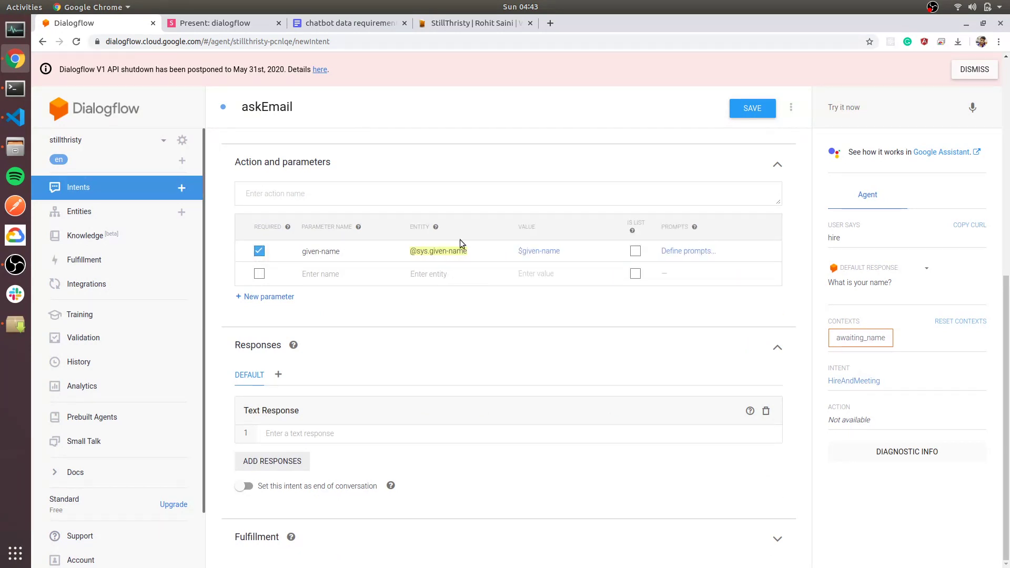
{"action": "left_click", "coordinate": [684, 257]}
{"action": "left_click", "coordinate": [386, 336]}
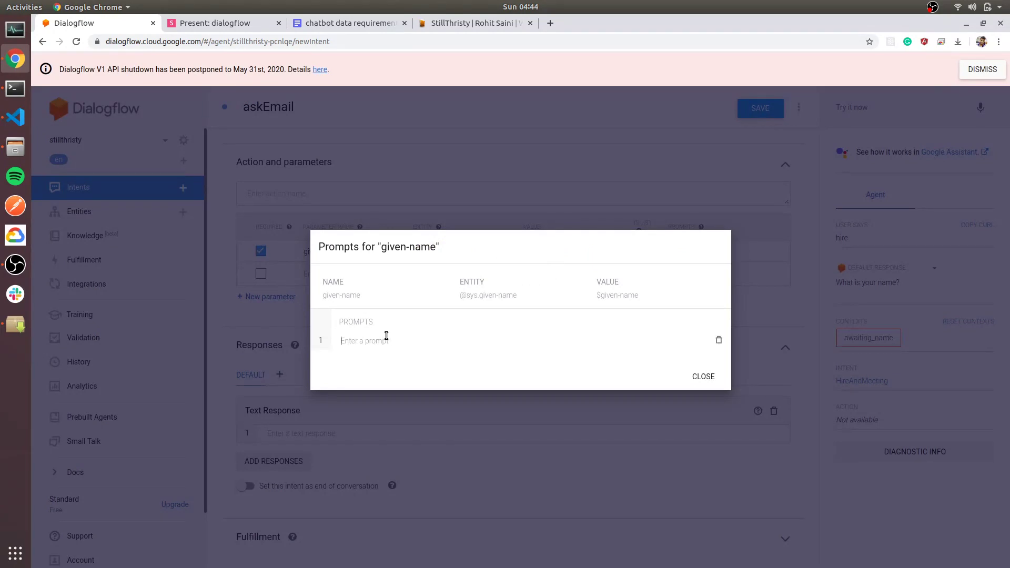
{"action": "type", "text": "Please tell us your name?"}
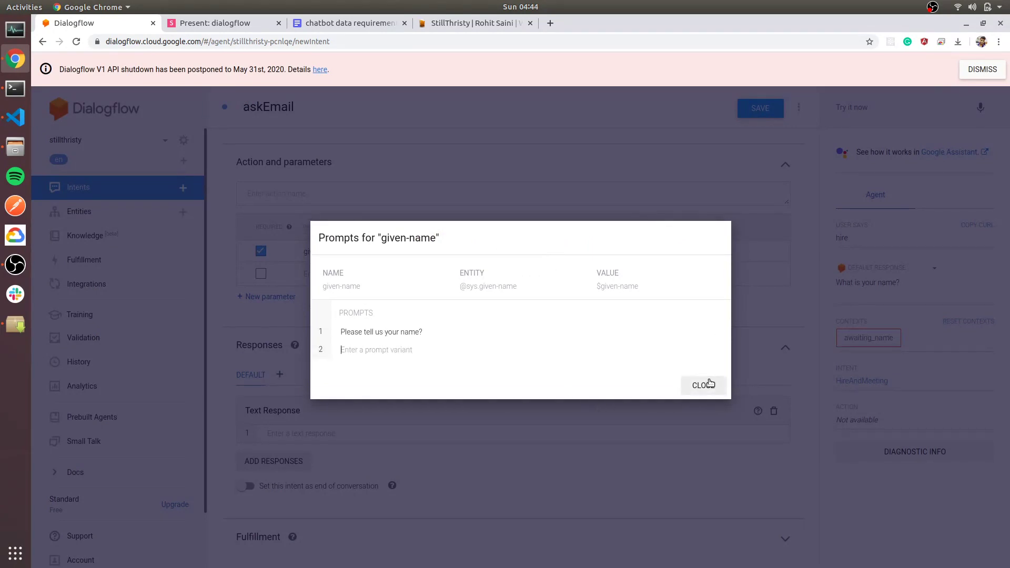
{"action": "left_click", "coordinate": [703, 376]}
Set the askEmail text response to 'Hi $given-name, What is your Email?'.
{"action": "left_click", "coordinate": [289, 434]}
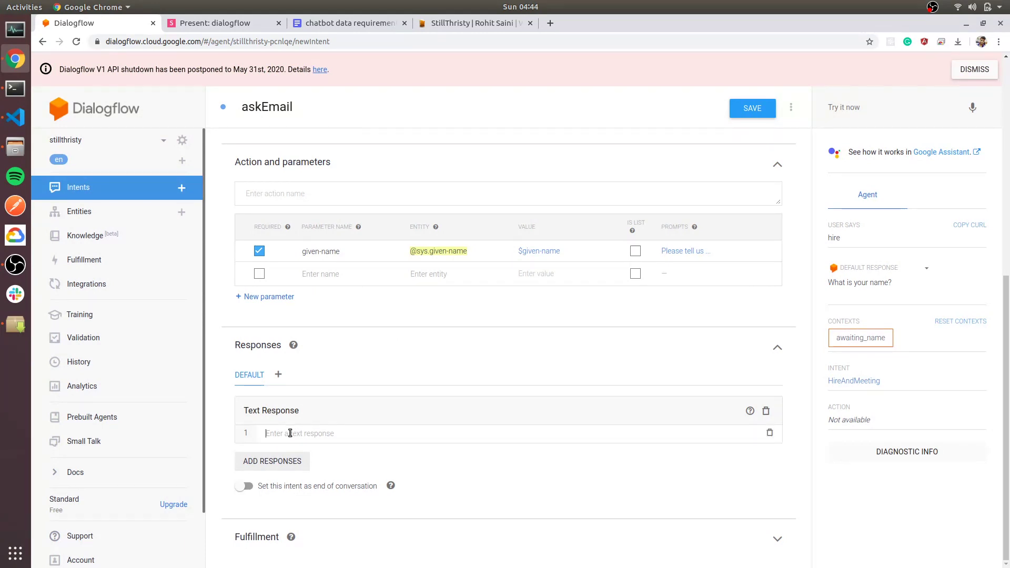
{"action": "type", "text": "Hi"}
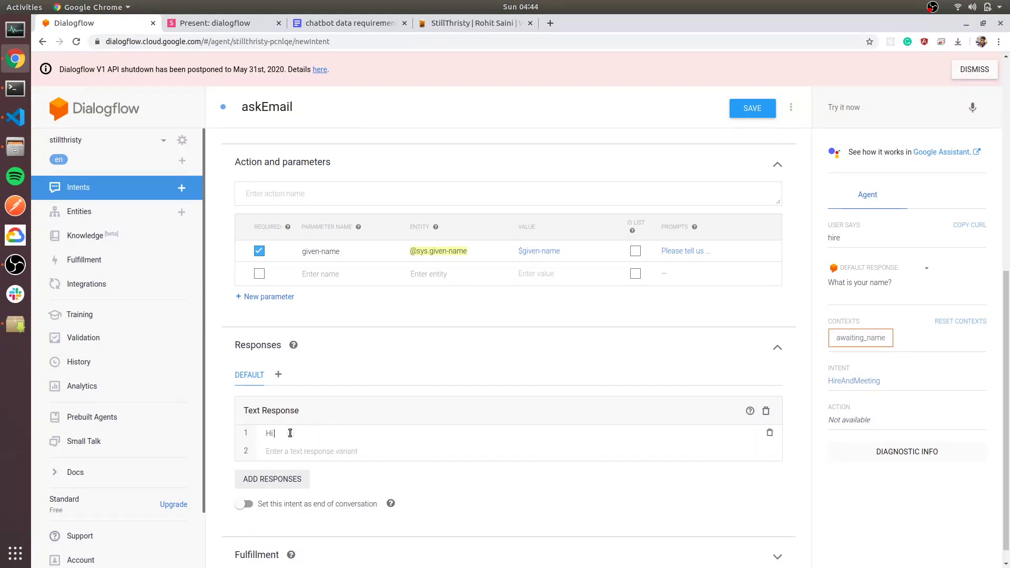
{"action": "type", "text": " $"}
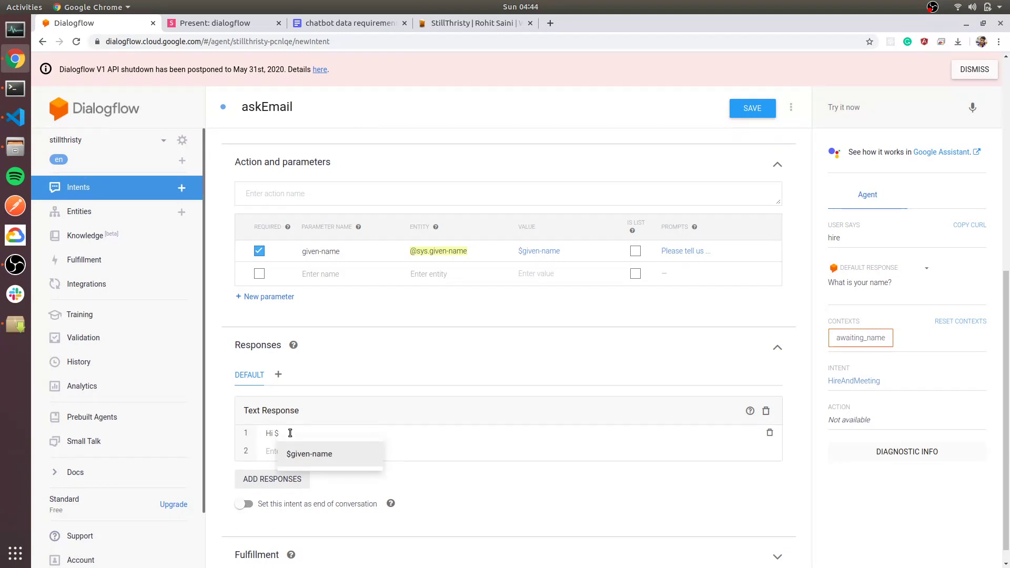
{"action": "key", "text": "Return"}
{"action": "type", "text": ", Wha"}
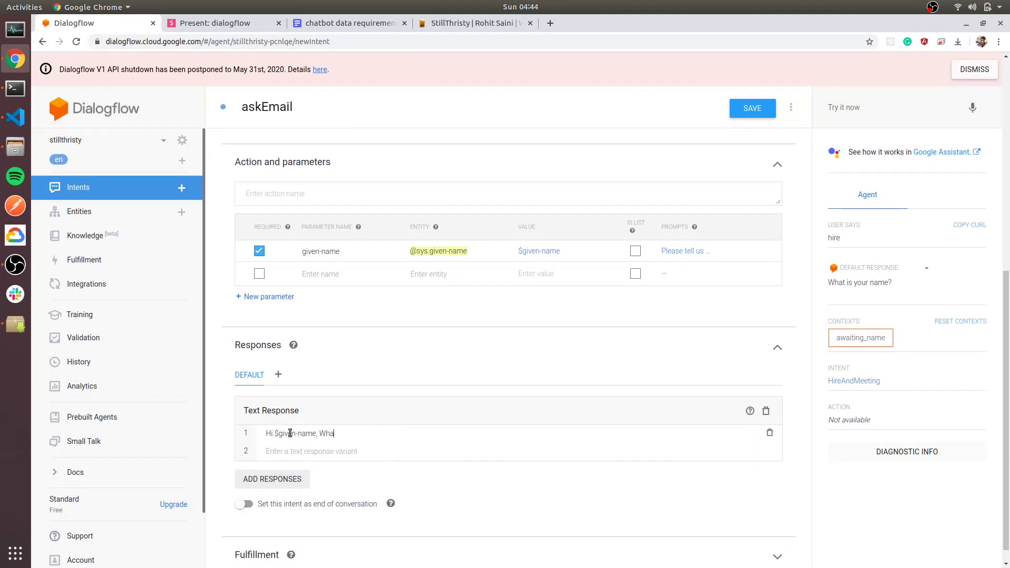
{"action": "type", "text": "t is your Email?"}
{"action": "scroll", "coordinate": [544, 361], "scroll_direction": "up", "scroll_amount": 10}
Save askEmail and send 'Hiire' to the StillThristy website chatbot.
{"action": "left_click", "coordinate": [753, 108]}
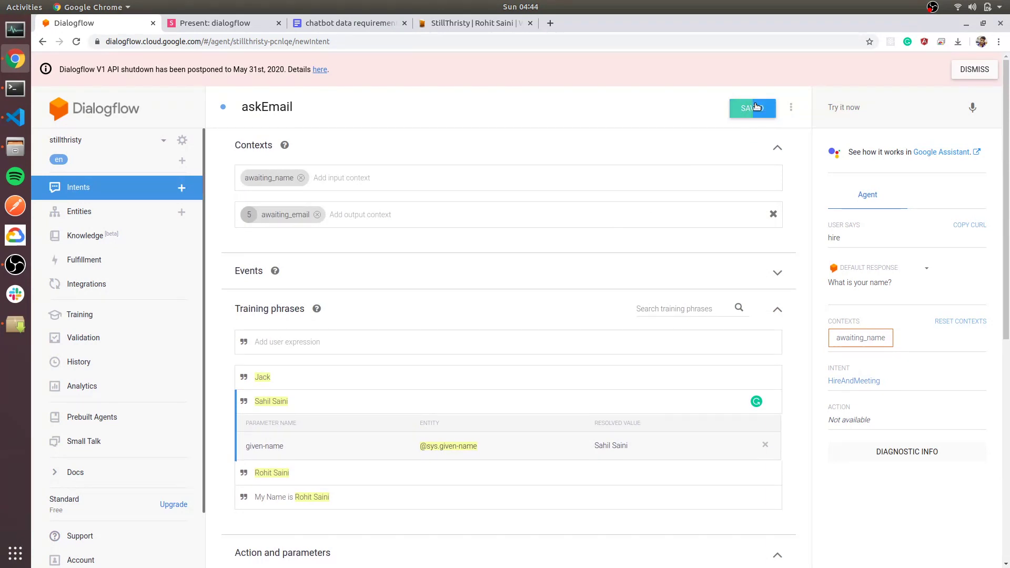
{"action": "key", "text": "ctrl+4"}
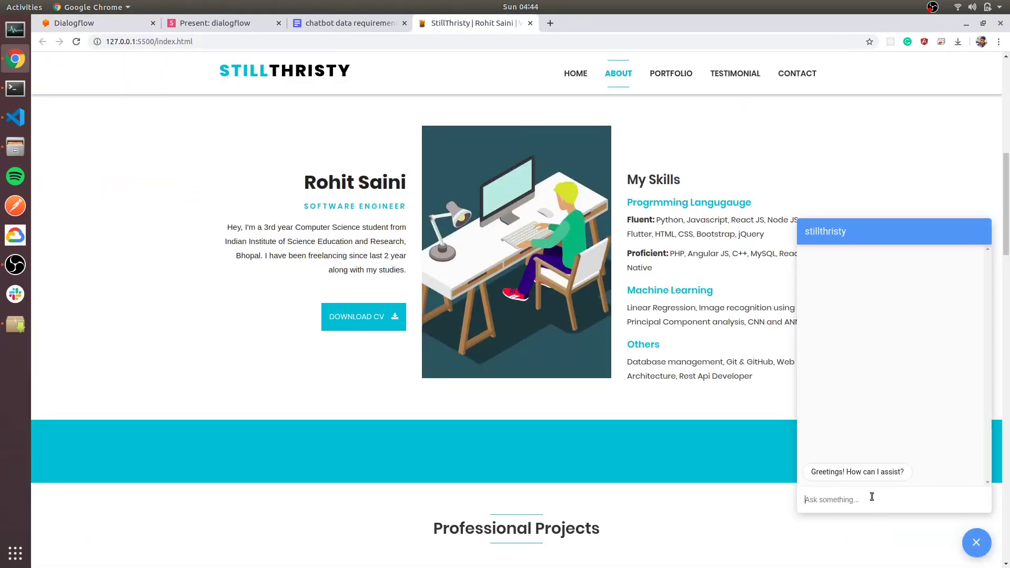
{"action": "type", "text": "Hiire"}
{"action": "key", "text": "Return"}
Reply to the chatbot with a first name to get the email question.
{"action": "type", "text": "ROhit"}
{"action": "key", "text": "BackSpace"}
{"action": "key", "text": "BackSpace"}
{"action": "type", "text": "ohit"}
{"action": "key", "text": "Return"}
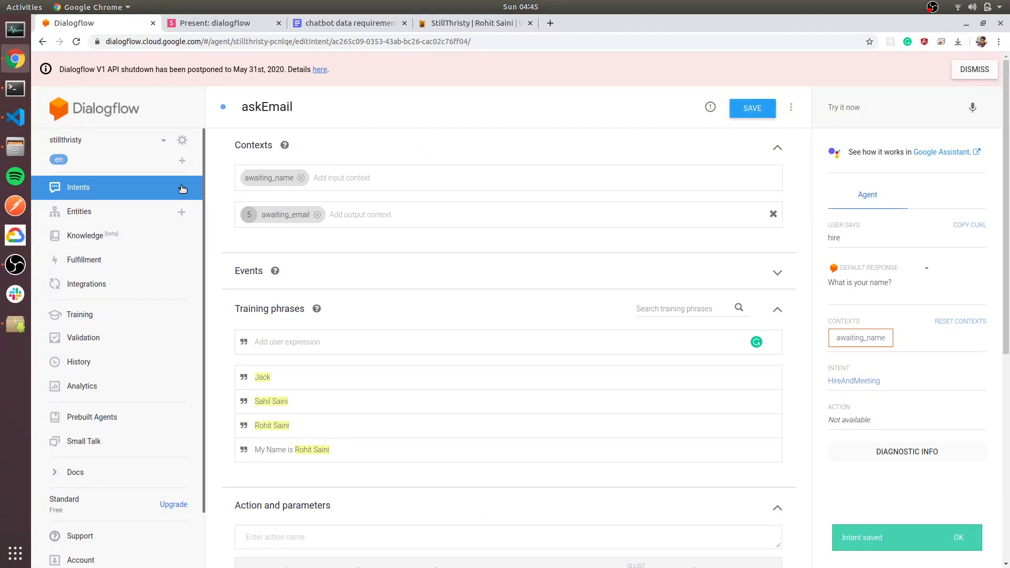
{"action": "left_click", "coordinate": [182, 188]}
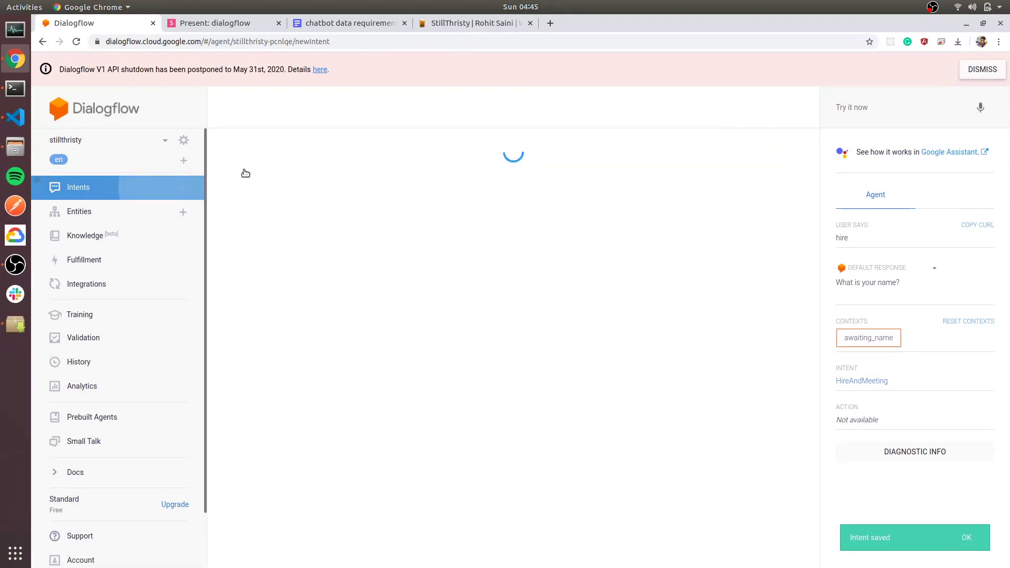
Name the new intent confirmMeeting.
{"action": "left_click", "coordinate": [297, 107]}
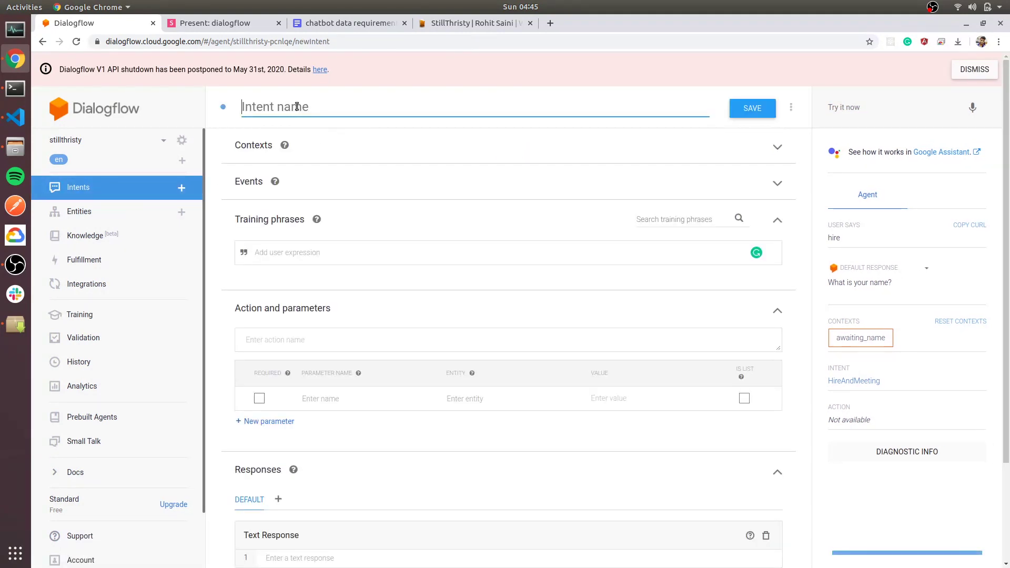
{"action": "type", "text": "confirmMeeting"}
{"action": "left_click", "coordinate": [330, 151]}
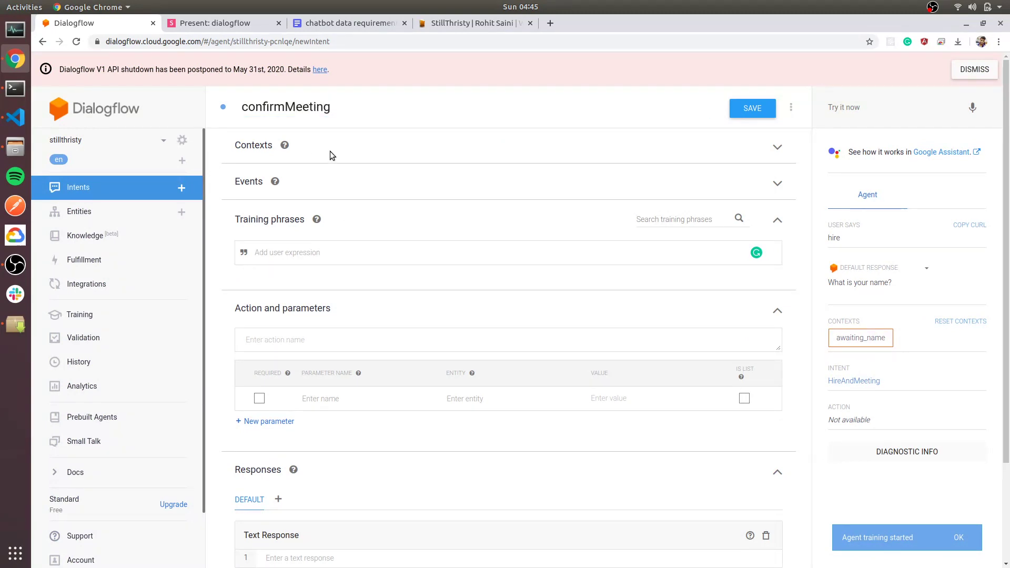
Set awaiting_email as the confirmMeeting input context.
{"action": "left_click", "coordinate": [773, 147]}
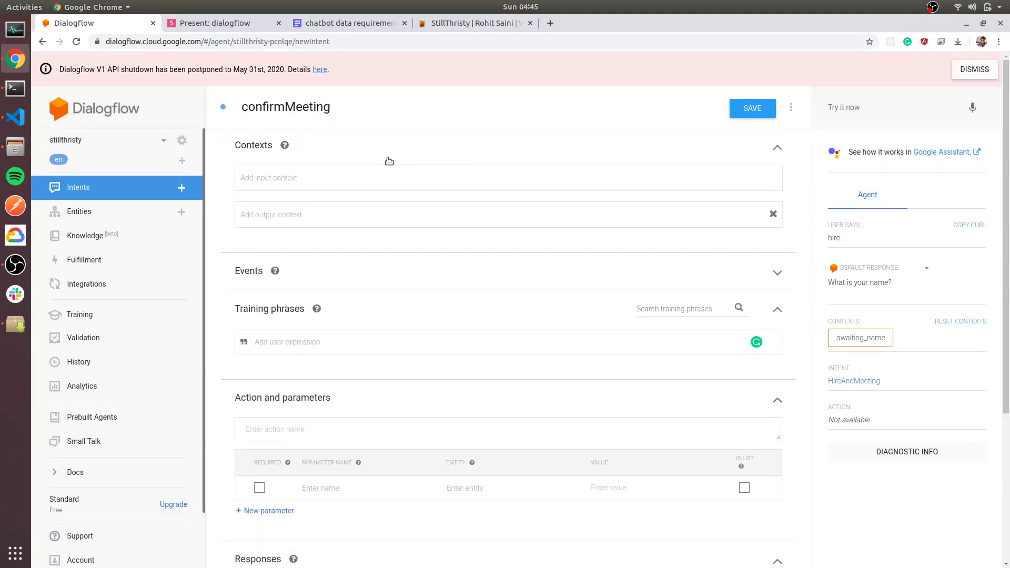
{"action": "left_click", "coordinate": [346, 177]}
{"action": "type", "text": "aw"}
{"action": "key", "text": "Down"}
{"action": "key", "text": "Down"}
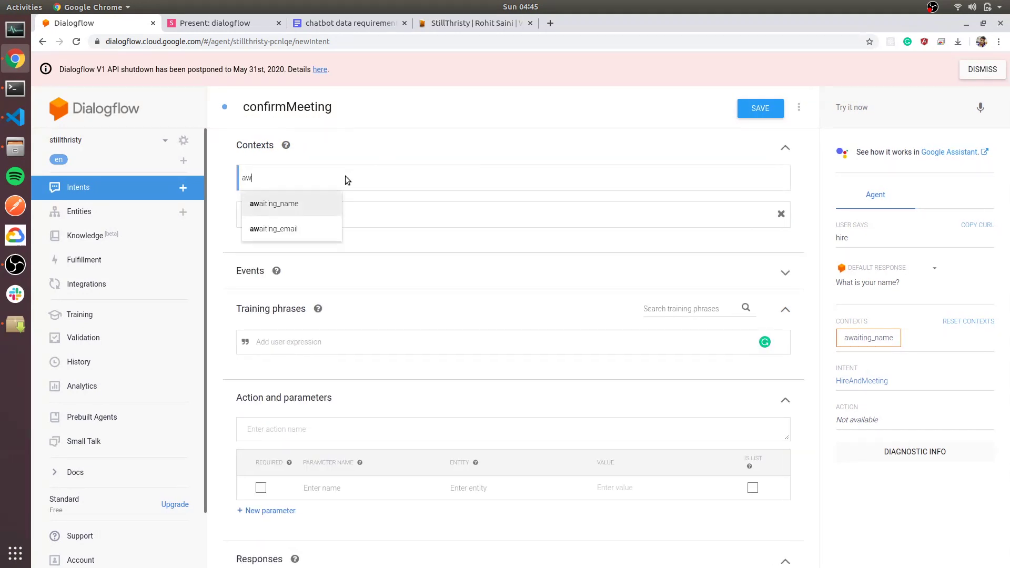
{"action": "key", "text": "Return"}
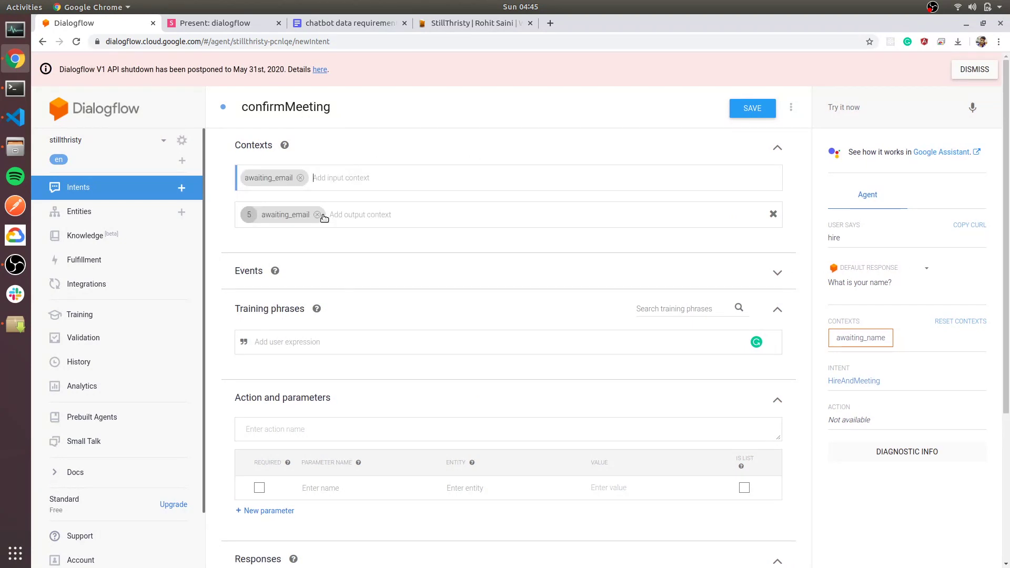
Replace the awaiting_email output context with awaiting_confirmation.
{"action": "left_click", "coordinate": [318, 215]}
{"action": "type", "text": "awaiting"}
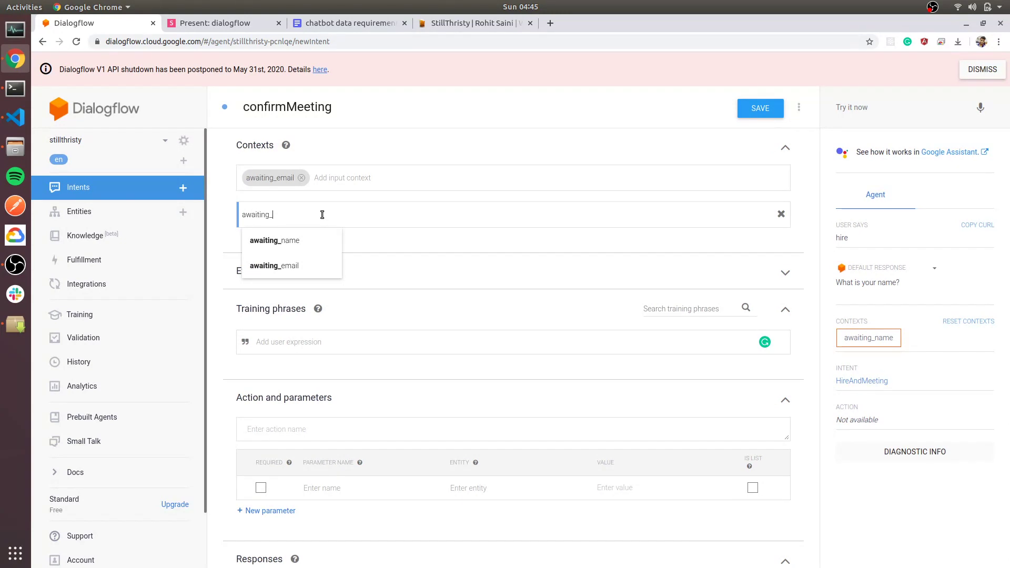
{"action": "type", "text": "_confirmation"}
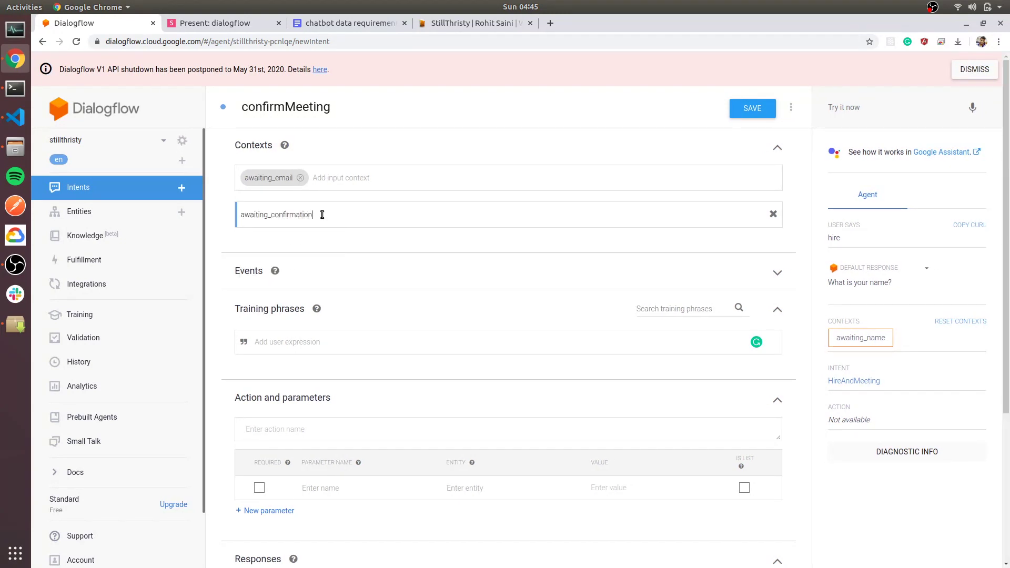
{"action": "key", "text": "Return"}
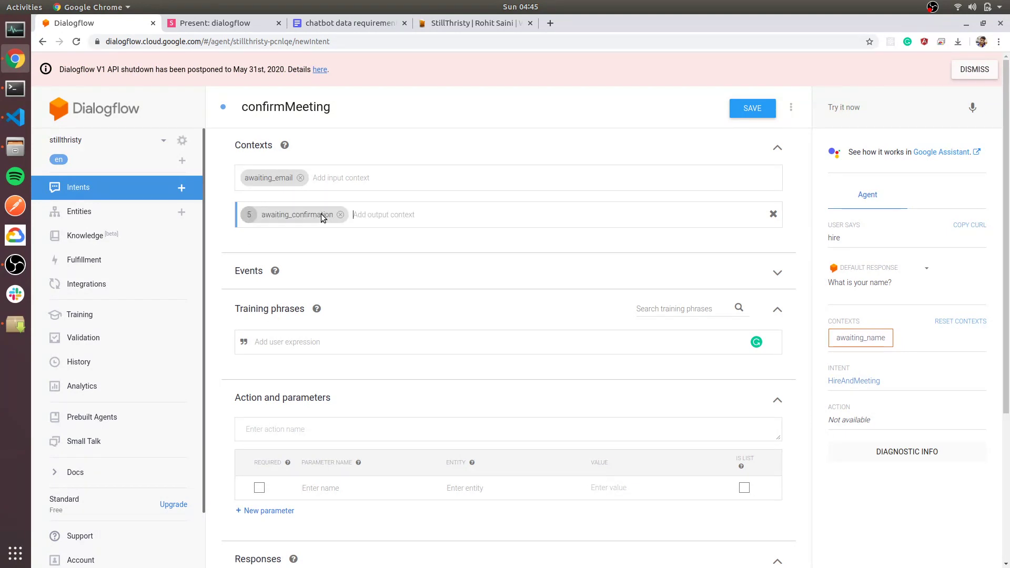
{"action": "scroll", "coordinate": [300, 334], "scroll_direction": "down", "scroll_amount": 3}
{"action": "left_click", "coordinate": [287, 263]}
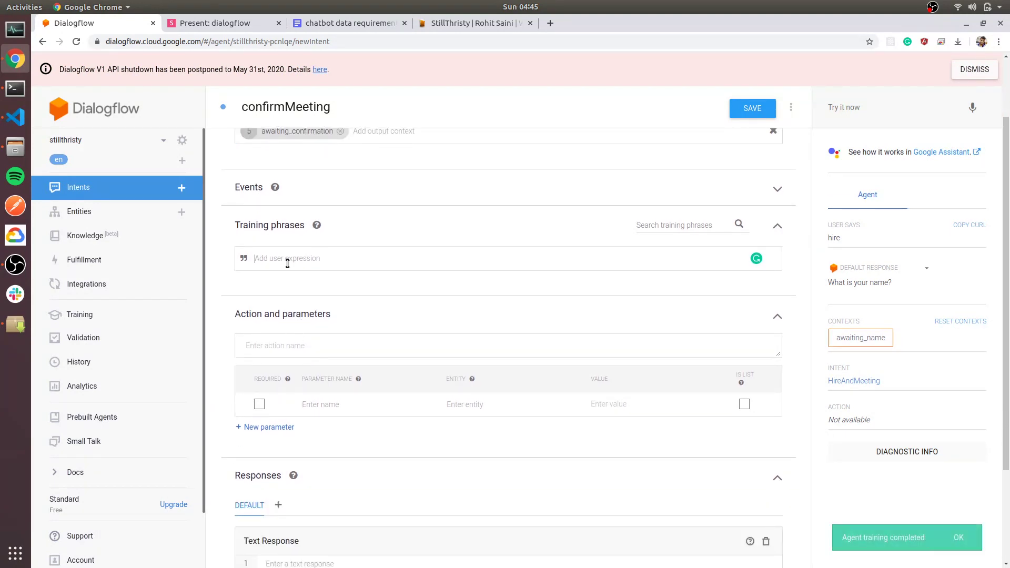
{"action": "type", "text": "My email is r"}
{"action": "key", "text": "BackSpace"}
{"action": "key", "text": "BackSpace"}
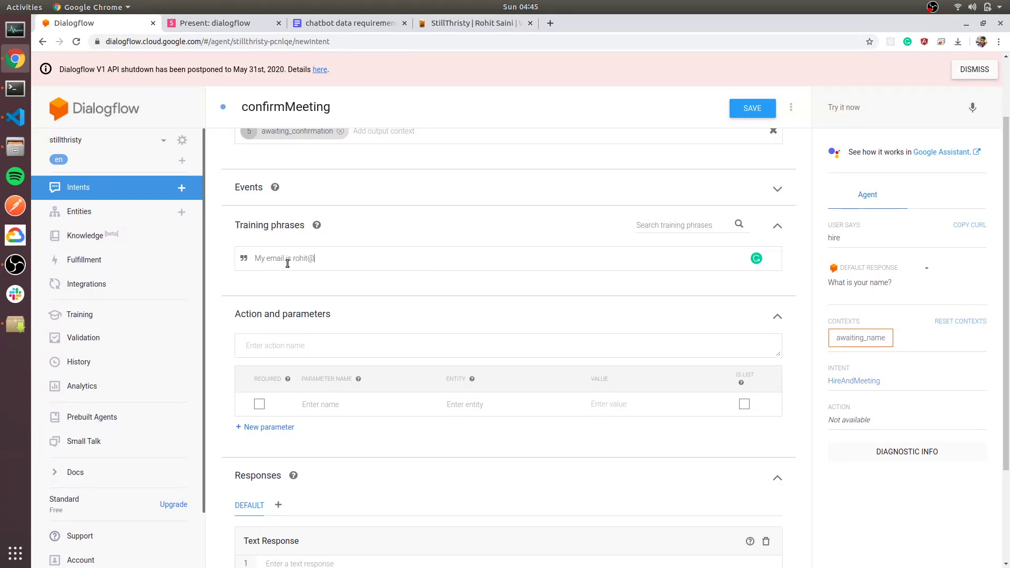
{"action": "left_click_drag", "start_coordinate": [354, 258], "coordinate": [295, 261]}
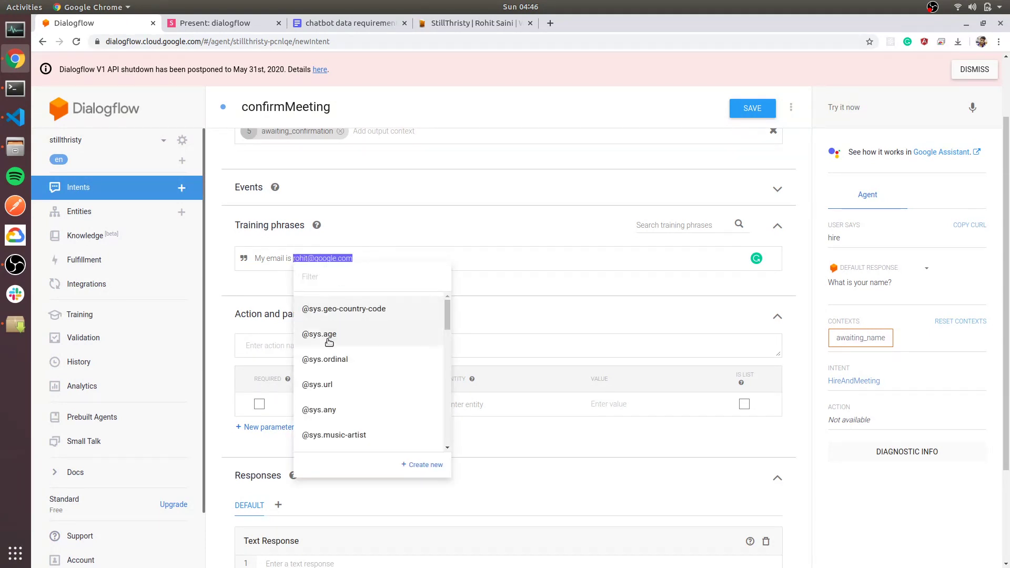
{"action": "left_click", "coordinate": [338, 277]}
{"action": "type", "text": "@sys"}
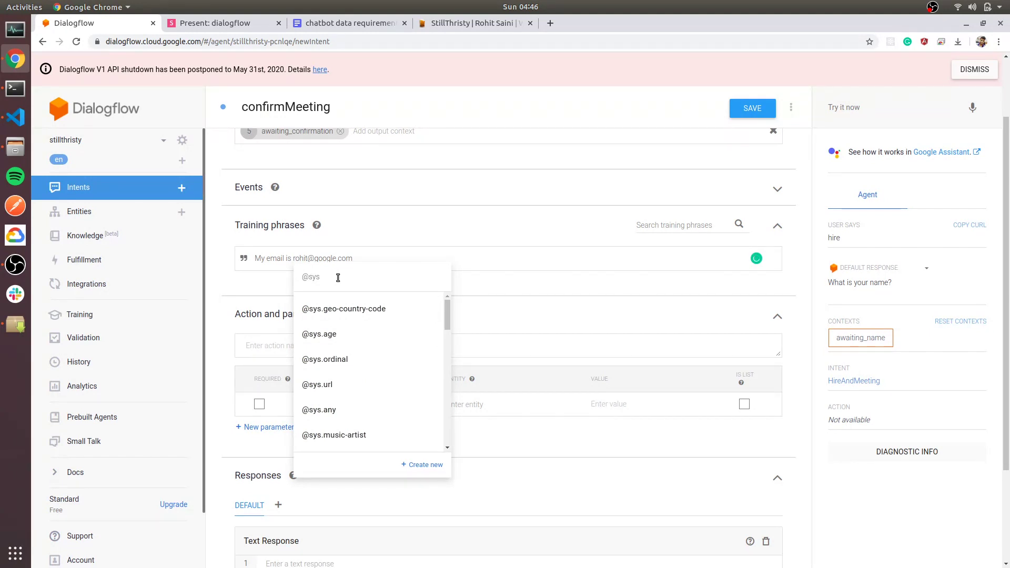
{"action": "type", "text": ".e"}
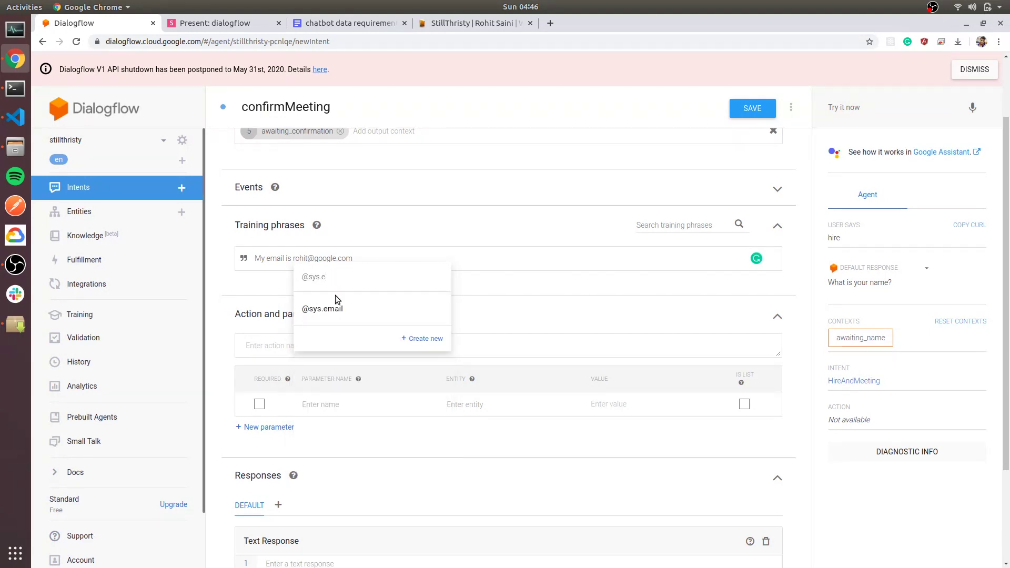
{"action": "left_click", "coordinate": [336, 304]}
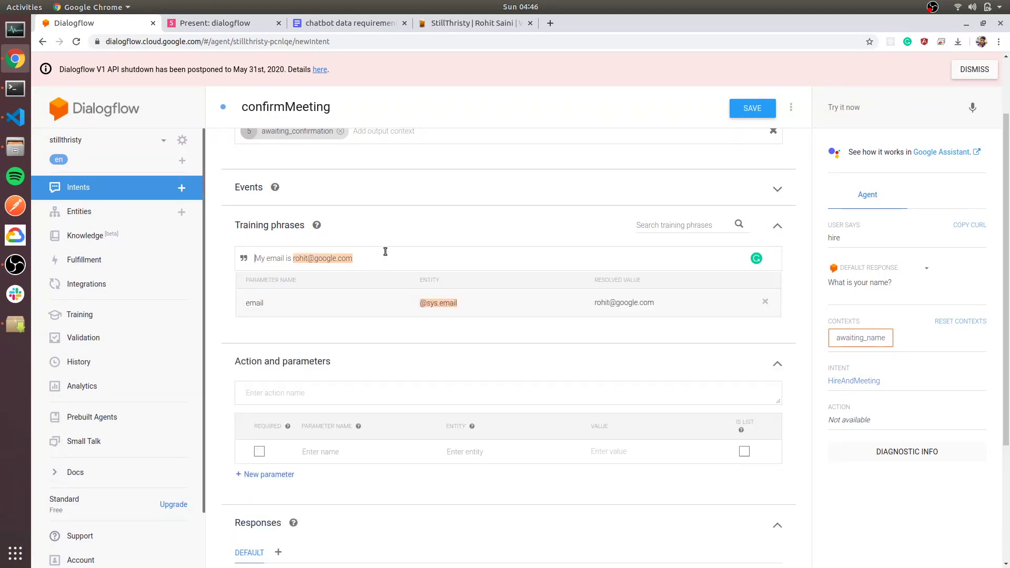
{"action": "key", "text": "Return"}
{"action": "type", "text": "r"}
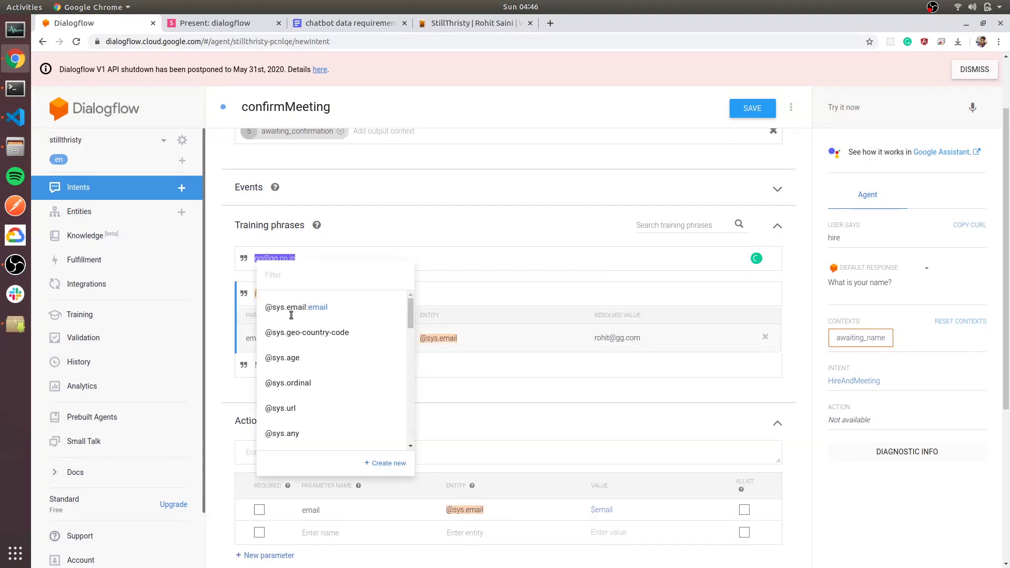
{"action": "left_click", "coordinate": [296, 309]}
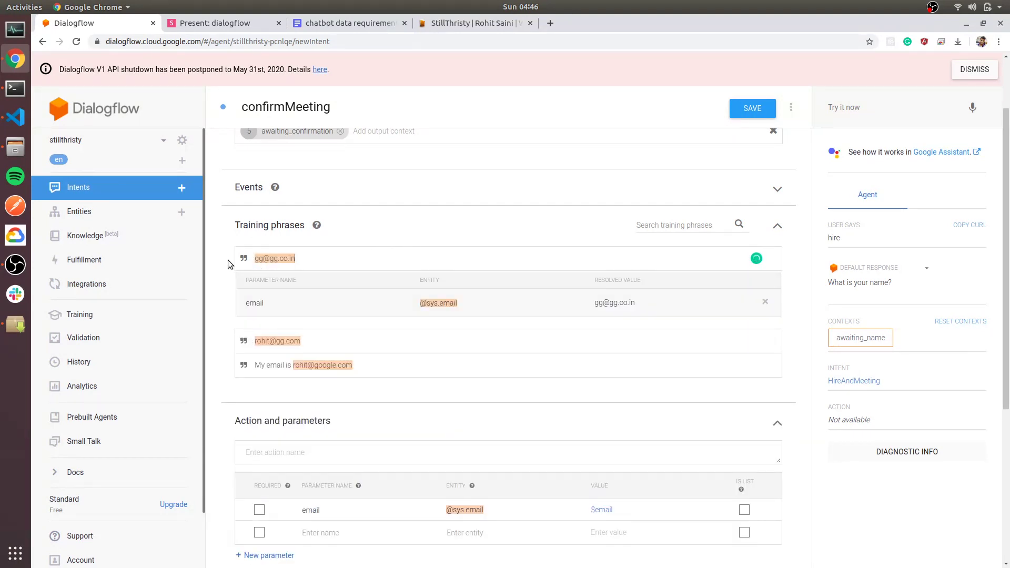
{"action": "scroll", "coordinate": [227, 258], "scroll_direction": "down", "scroll_amount": 5}
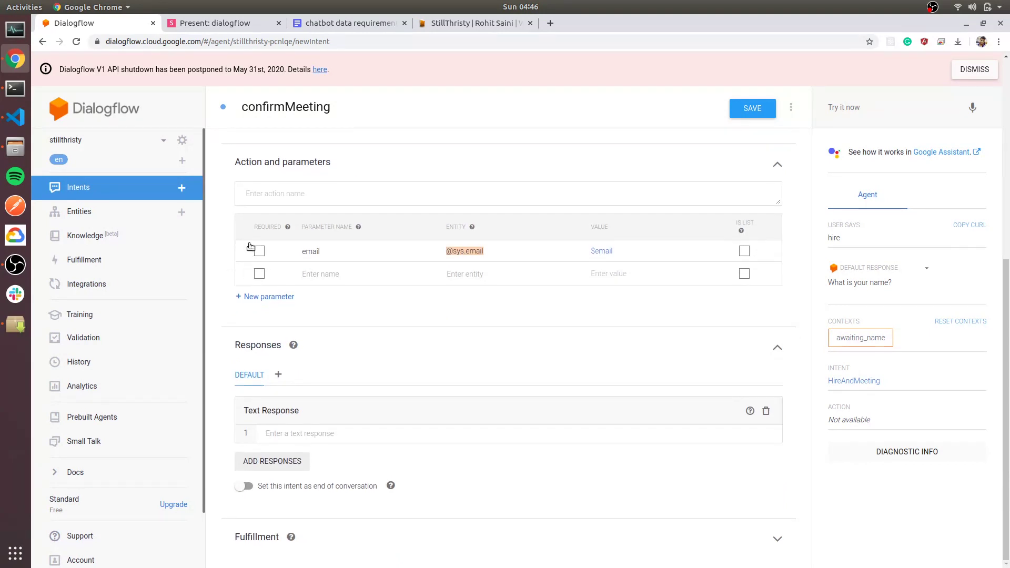
Mark the email parameter required with the prompt 'Please give your email id.'.
{"action": "left_click", "coordinate": [260, 251]}
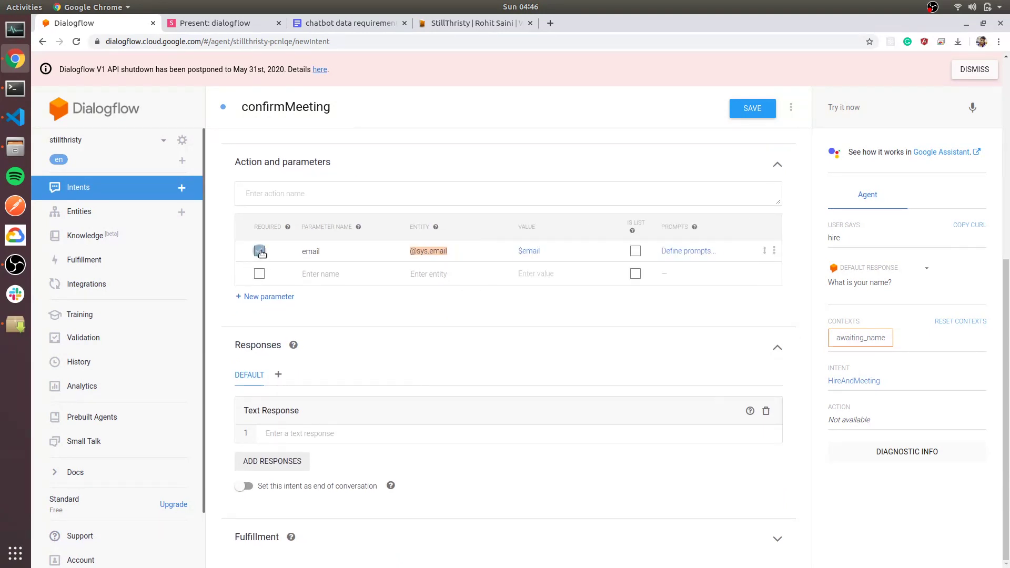
{"action": "left_click", "coordinate": [692, 251]}
{"action": "left_click", "coordinate": [376, 339]}
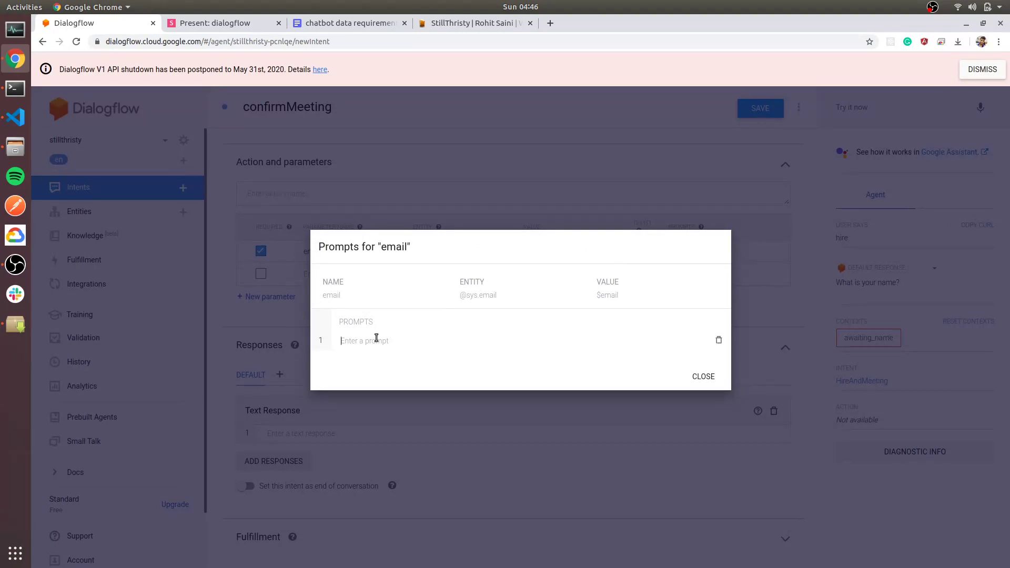
{"action": "type", "text": "Please give your email id."}
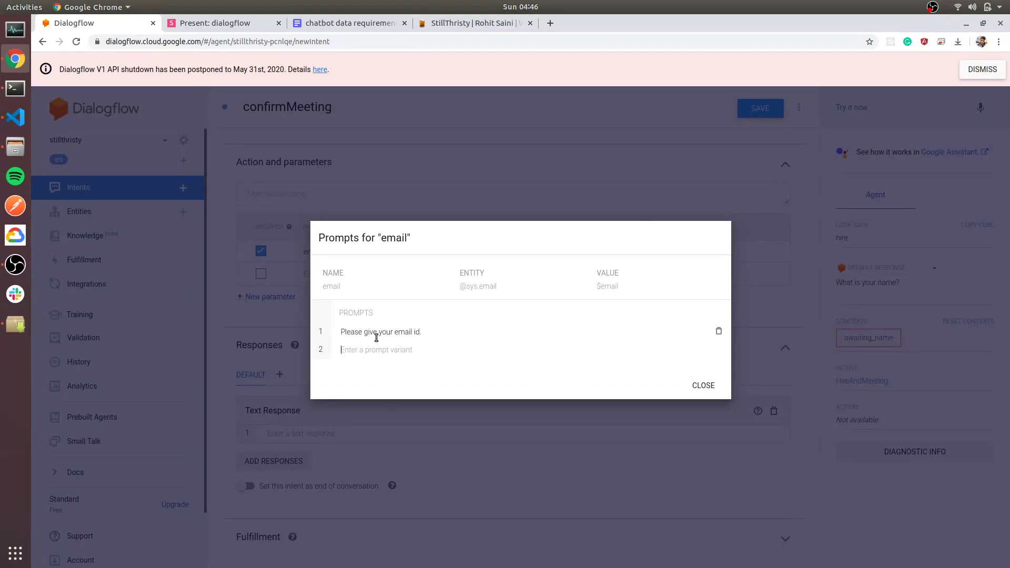
{"action": "left_click", "coordinate": [703, 385]}
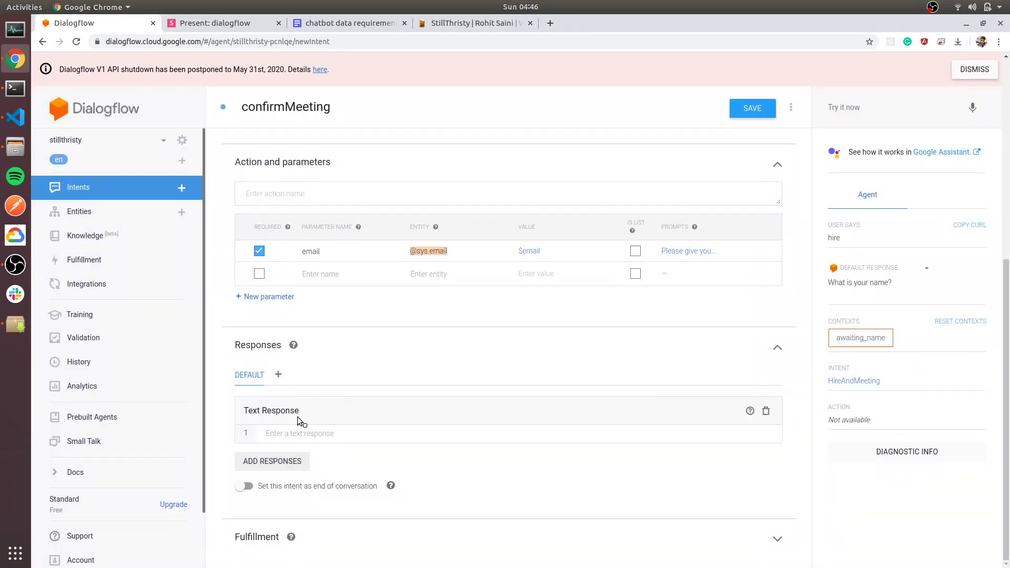
Set the reply 'Thanks for $email. Do you want to confirm the meeting with StillThirsty?'.
{"action": "left_click", "coordinate": [310, 434]}
{"action": "type", "text": "Tha"}
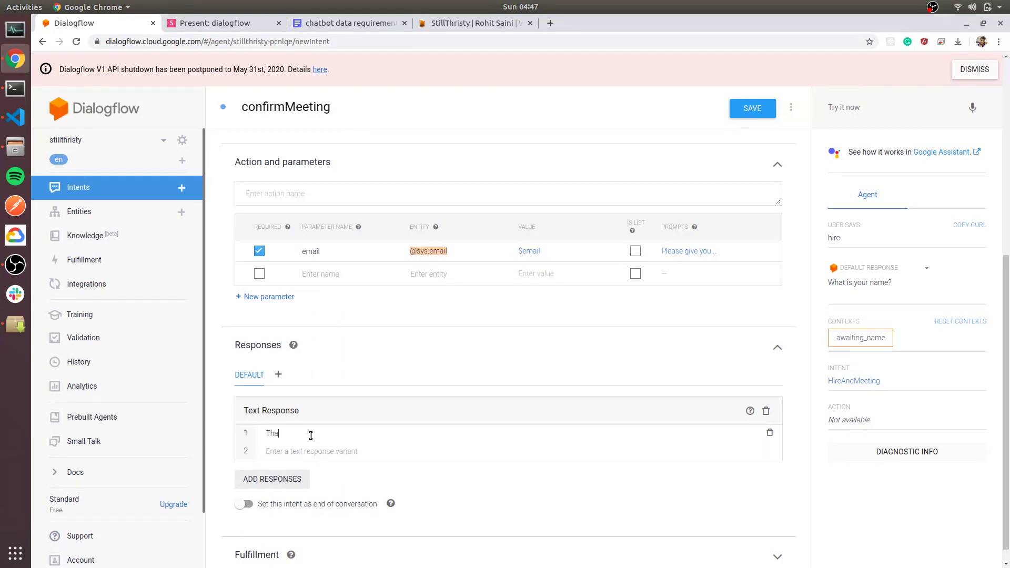
{"action": "type", "text": "nks for $email. Do you want to confirm the meeting with StillThirsty?"}
{"action": "scroll", "coordinate": [324, 419], "scroll_direction": "up", "scroll_amount": 10}
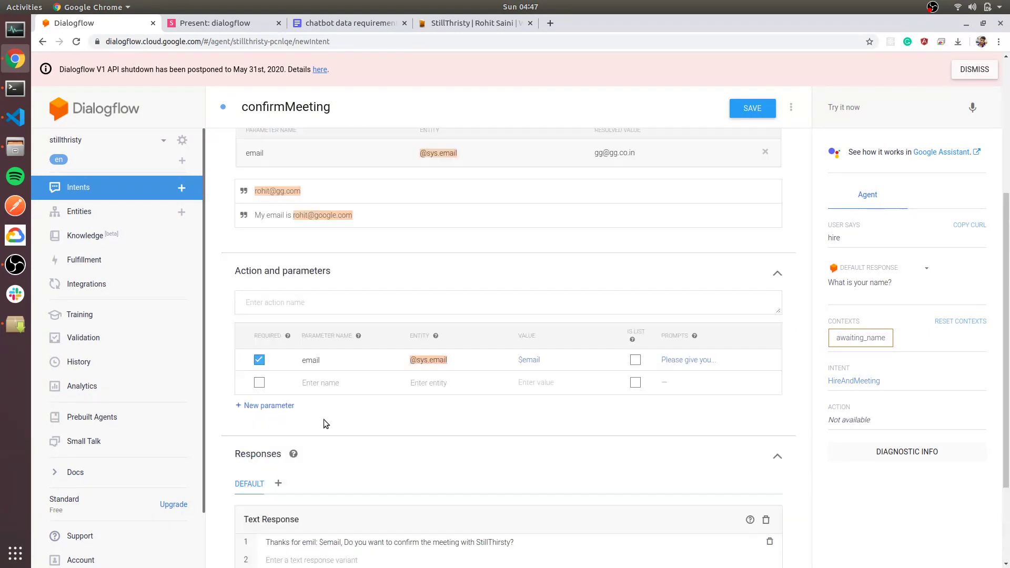
{"action": "scroll", "coordinate": [388, 390], "scroll_direction": "down", "scroll_amount": 5}
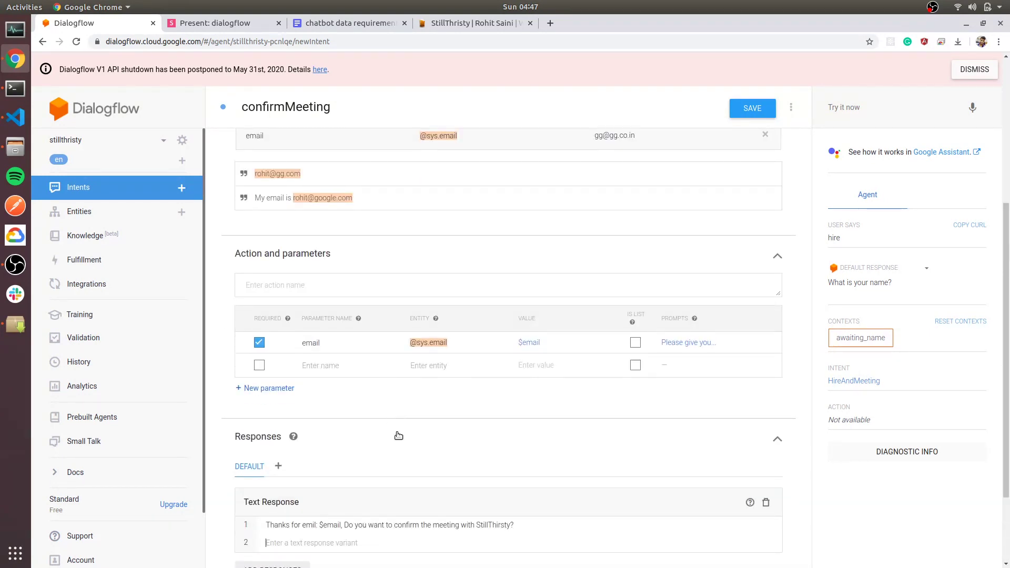
{"action": "scroll", "coordinate": [404, 461], "scroll_direction": "down", "scroll_amount": 3}
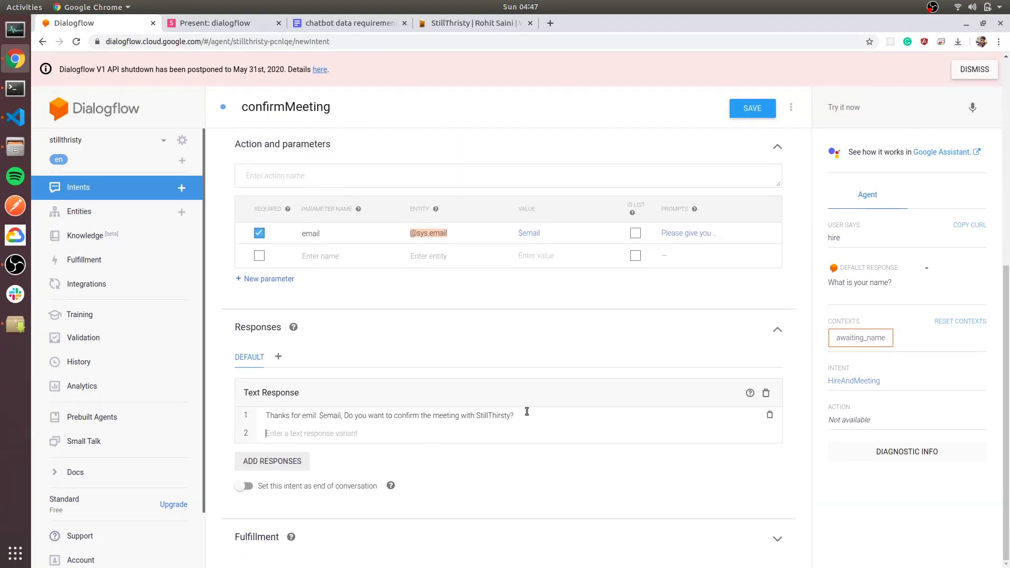
{"action": "scroll", "coordinate": [525, 410], "scroll_direction": "up", "scroll_amount": 10}
Save confirmMeeting and open the StillThirsty website's chatbot.
{"action": "left_click", "coordinate": [752, 108]}
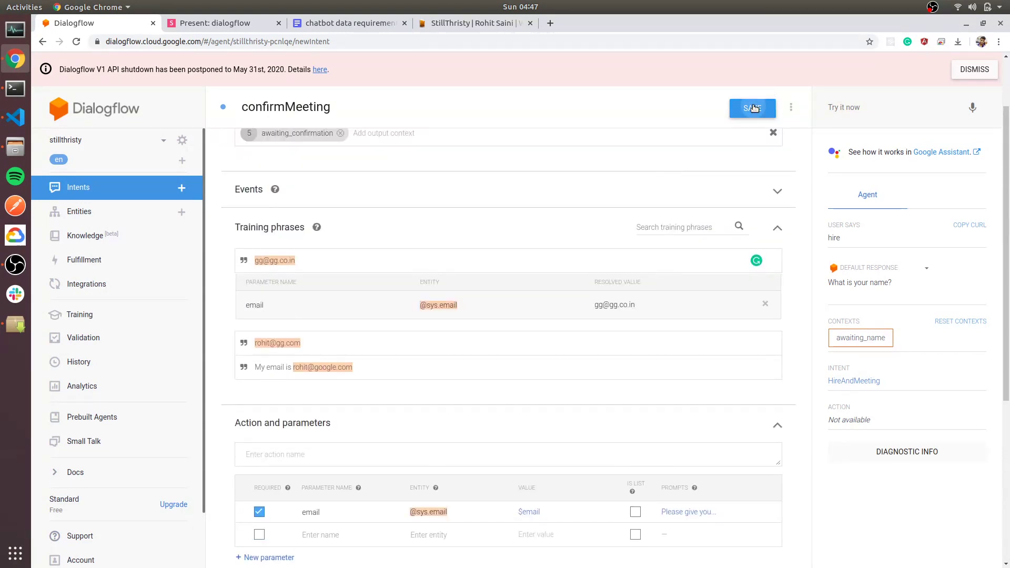
{"action": "left_click", "coordinate": [447, 22]}
{"action": "left_click", "coordinate": [876, 545]}
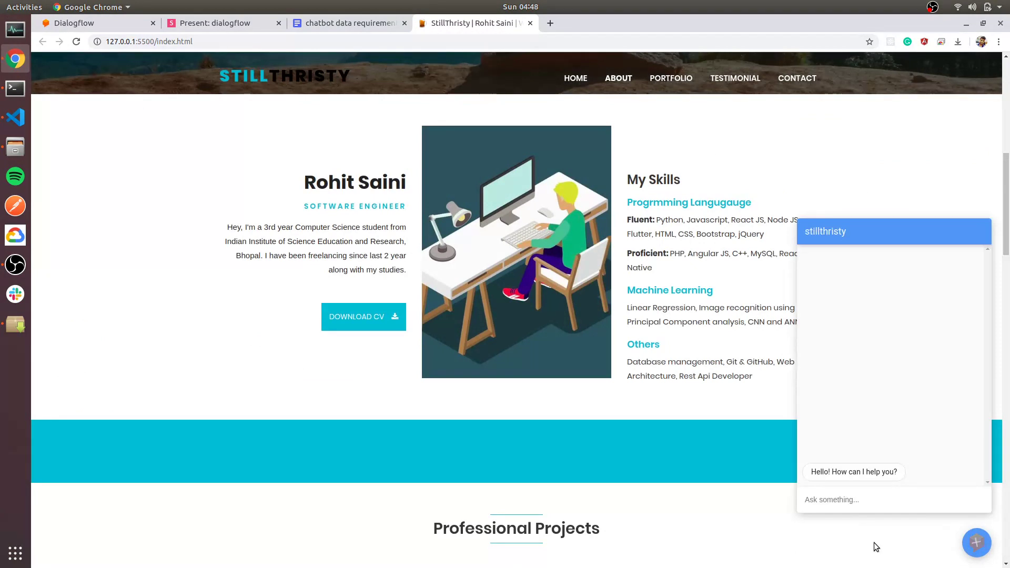
In the StillThristy chatbot, send 'Hire', then a name, then an email address.
{"action": "left_click", "coordinate": [865, 496]}
{"action": "type", "text": "Hire"}
{"action": "key", "text": "Return"}
{"action": "type", "text": "ROhi"}
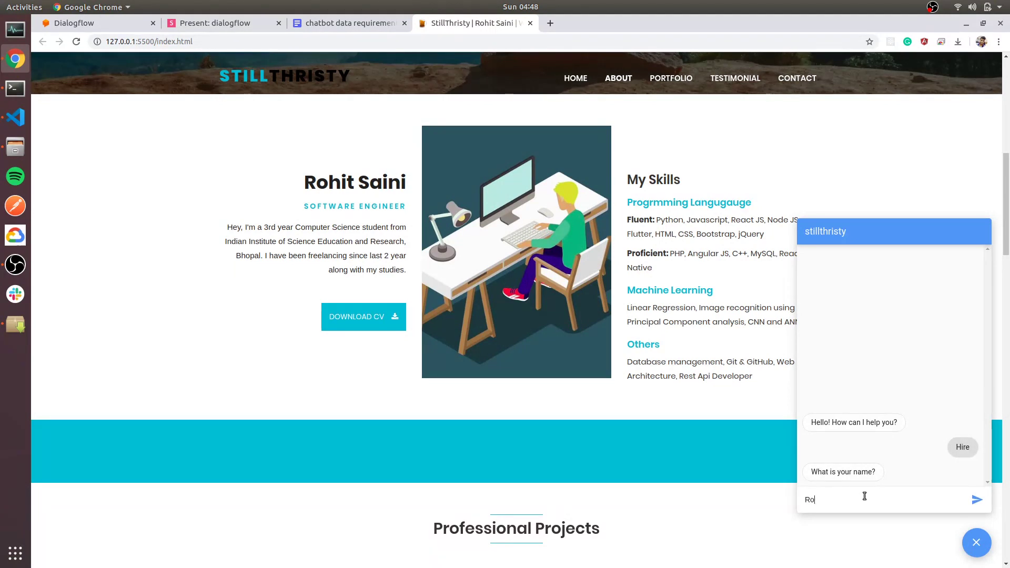
{"action": "type", "text": "hit"}
{"action": "key", "text": "Return"}
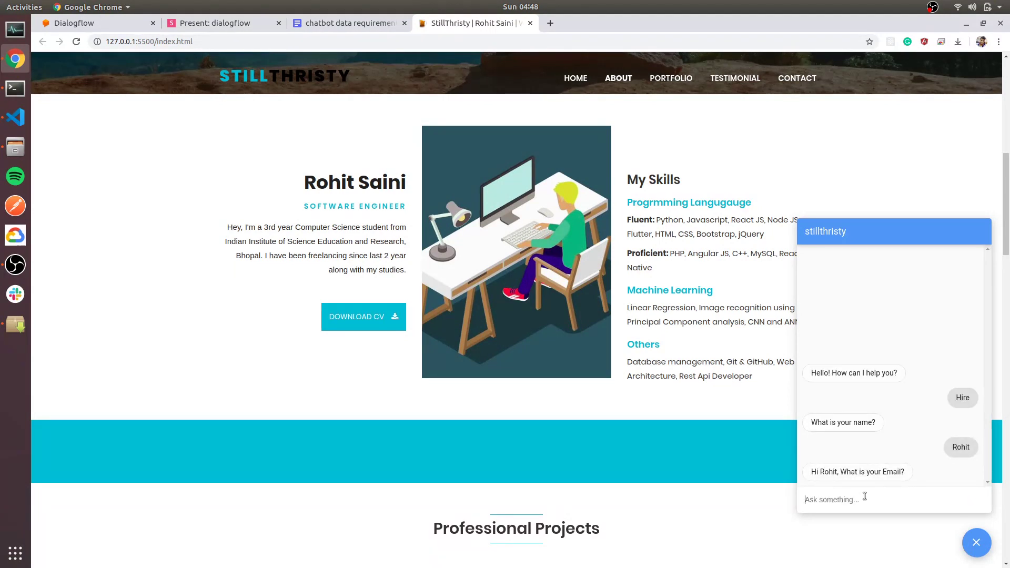
{"action": "key", "text": "Return"}
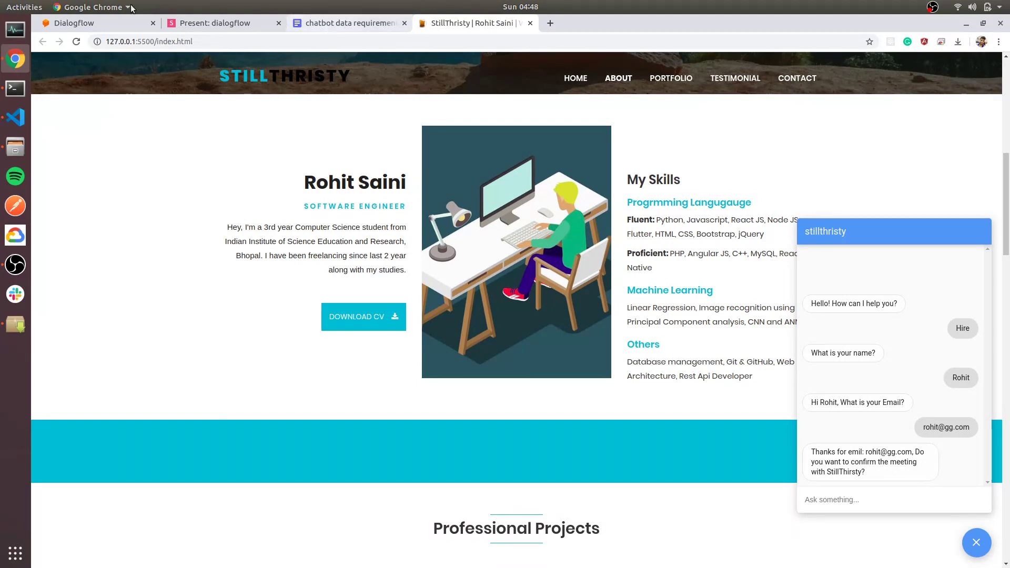
Review confirmMeeting's text response in Dialogflow and the wireframe slide, then go back to the site.
{"action": "left_click", "coordinate": [106, 22]}
{"action": "scroll", "coordinate": [294, 389], "scroll_direction": "down", "scroll_amount": 5}
{"action": "left_click_drag", "start_coordinate": [516, 416], "coordinate": [258, 414]}
{"action": "left_click", "coordinate": [447, 413]}
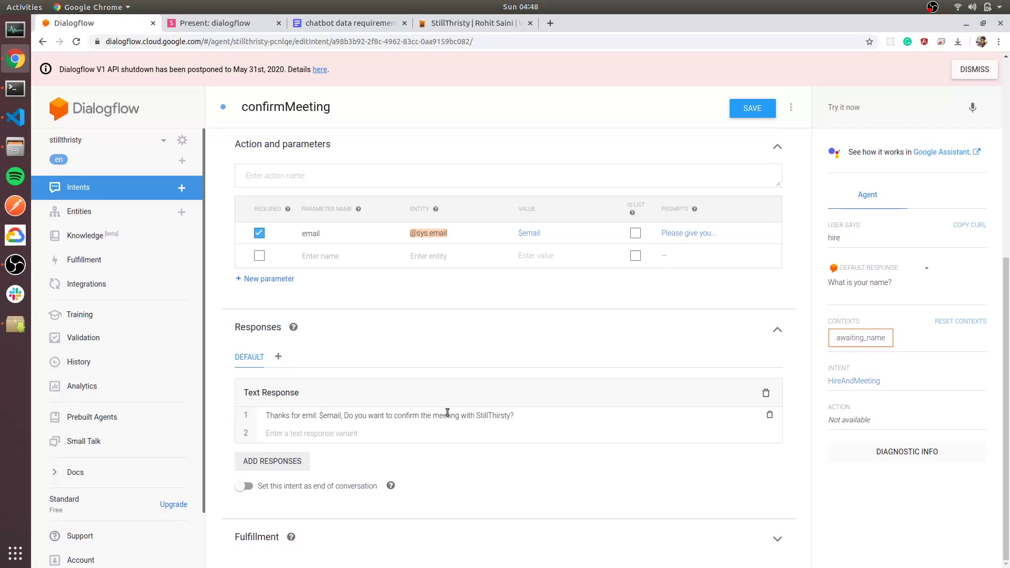
{"action": "left_click_drag", "start_coordinate": [516, 416], "coordinate": [265, 416]}
{"action": "left_click", "coordinate": [219, 406]}
{"action": "left_click_drag", "start_coordinate": [515, 415], "coordinate": [269, 416]}
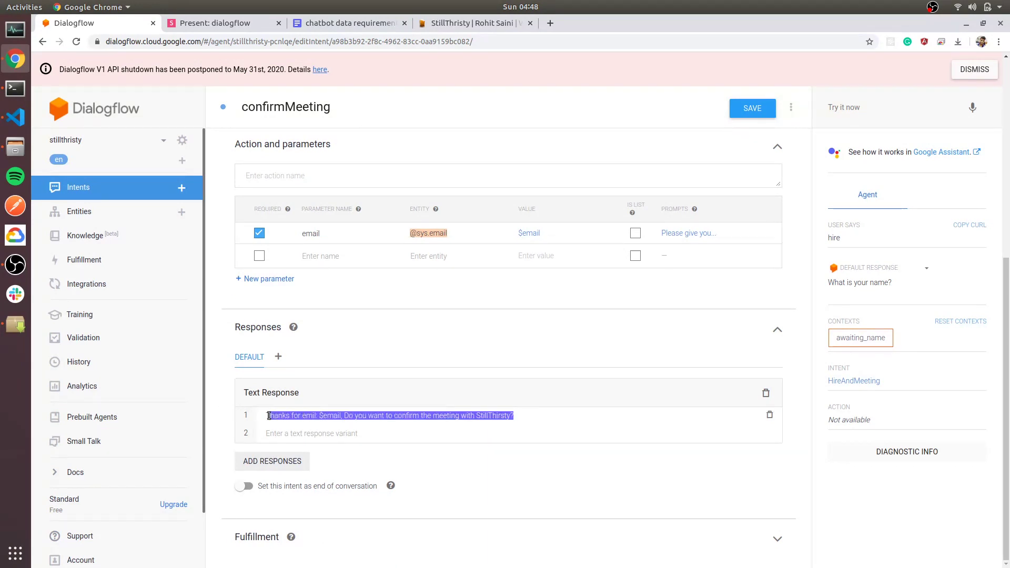
{"action": "left_click", "coordinate": [236, 412]}
{"action": "left_click", "coordinate": [227, 25]}
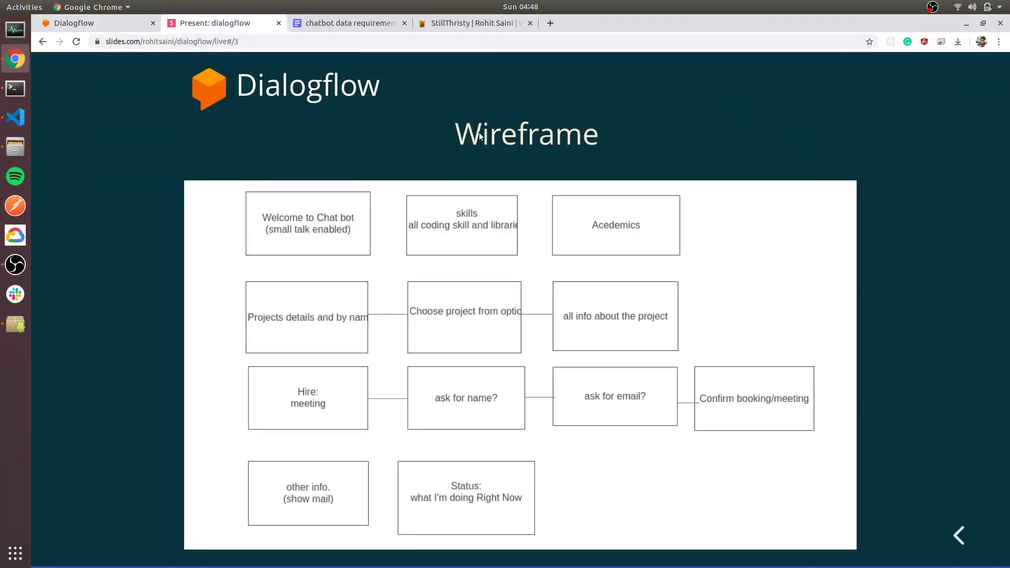
{"action": "left_click", "coordinate": [442, 23]}
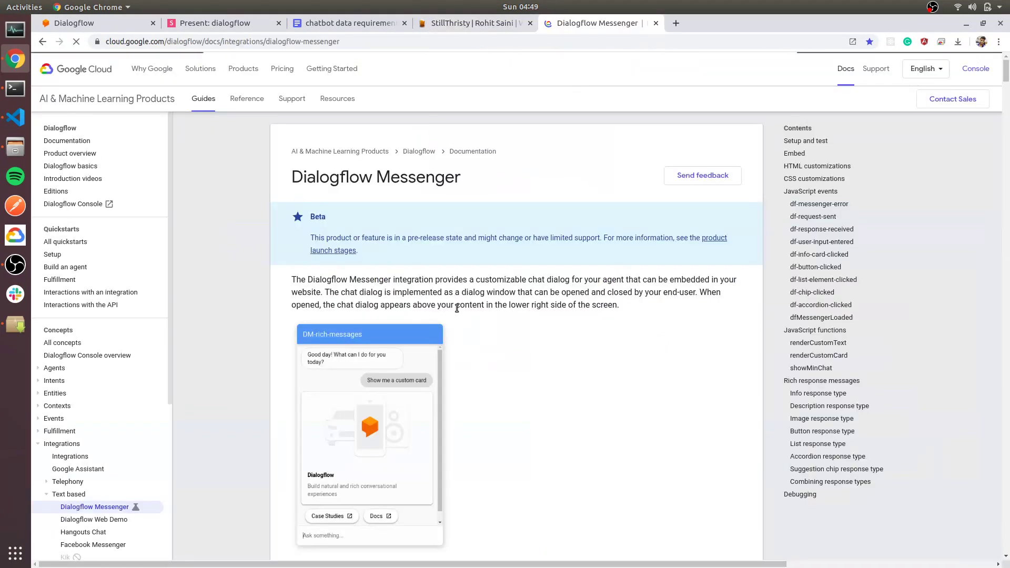
{"action": "scroll", "coordinate": [453, 305], "scroll_direction": "down", "scroll_amount": 20}
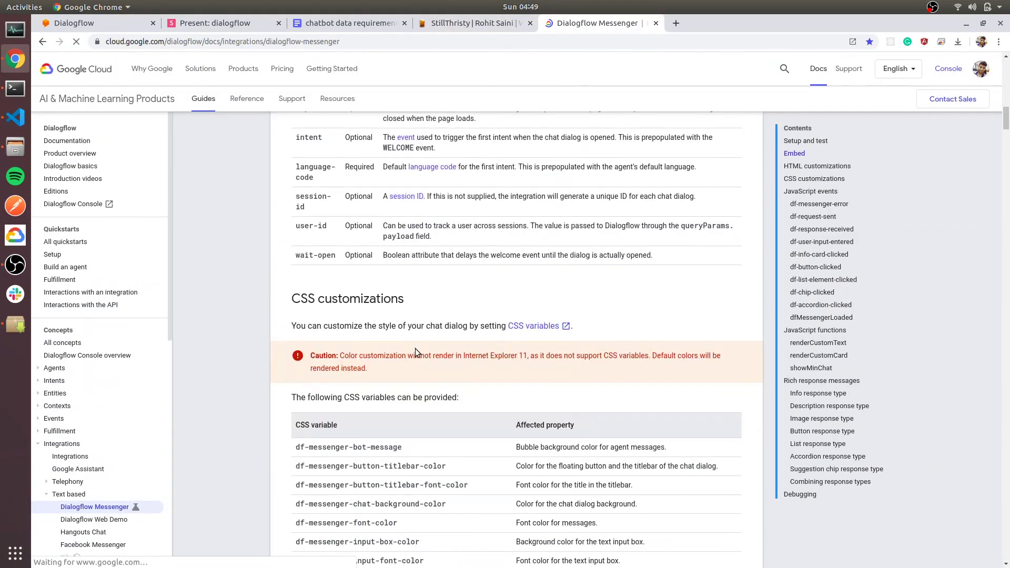
Find the Suggestion chip example in the Dialogflow Messenger docs and select its JSON.
{"action": "scroll", "coordinate": [413, 342], "scroll_direction": "down", "scroll_amount": 20}
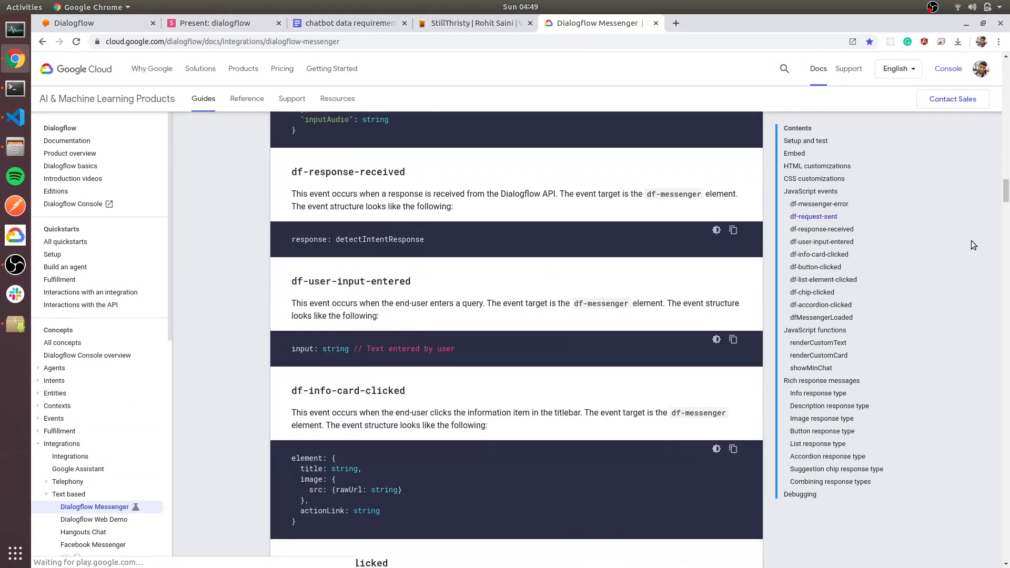
{"action": "scroll", "coordinate": [973, 245], "scroll_direction": "down", "scroll_amount": 20}
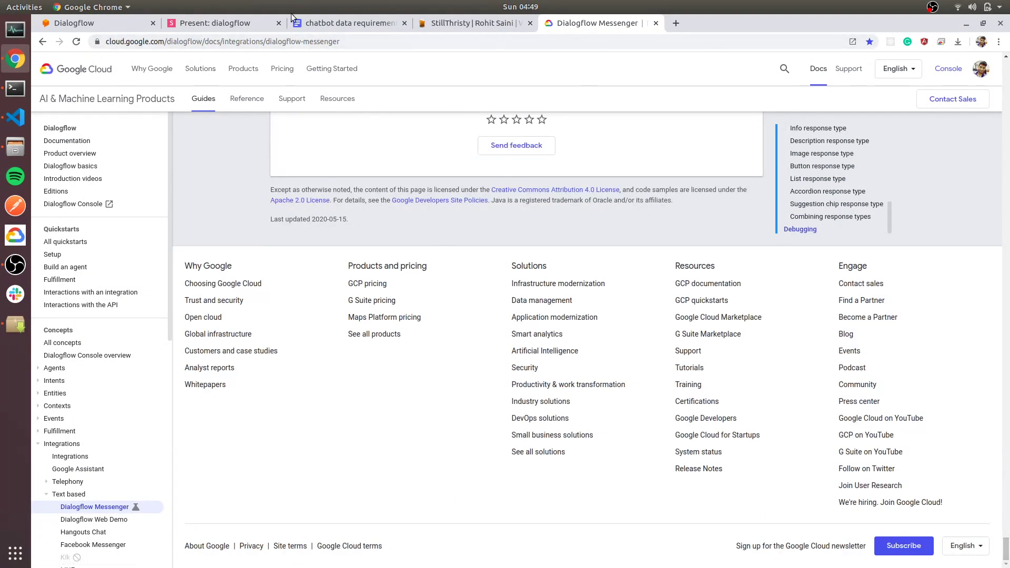
{"action": "scroll", "coordinate": [458, 221], "scroll_direction": "up", "scroll_amount": 3}
{"action": "scroll", "coordinate": [458, 238], "scroll_direction": "up", "scroll_amount": 10}
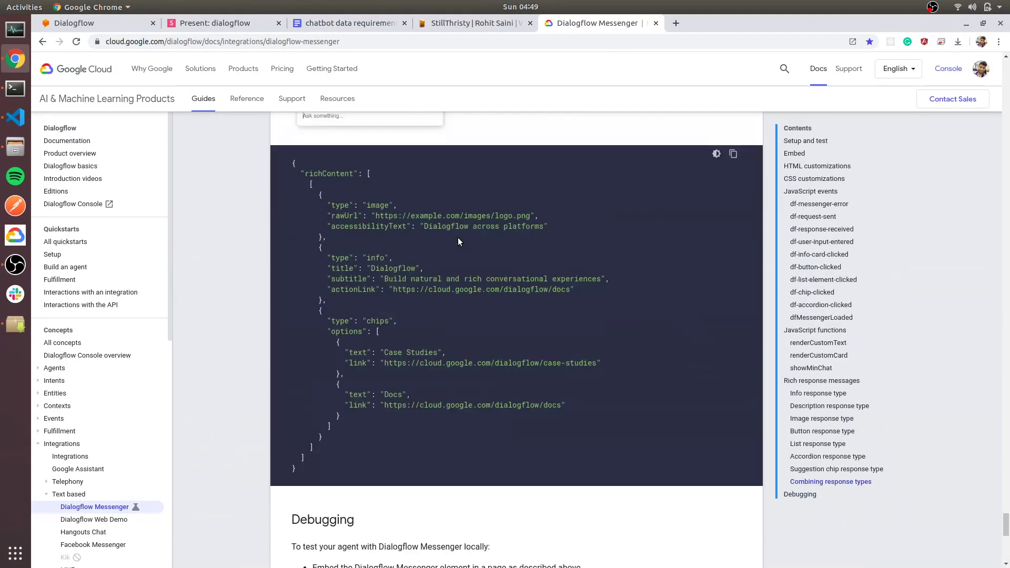
{"action": "scroll", "coordinate": [458, 238], "scroll_direction": "down", "scroll_amount": 2}
{"action": "scroll", "coordinate": [375, 269], "scroll_direction": "up", "scroll_amount": 15}
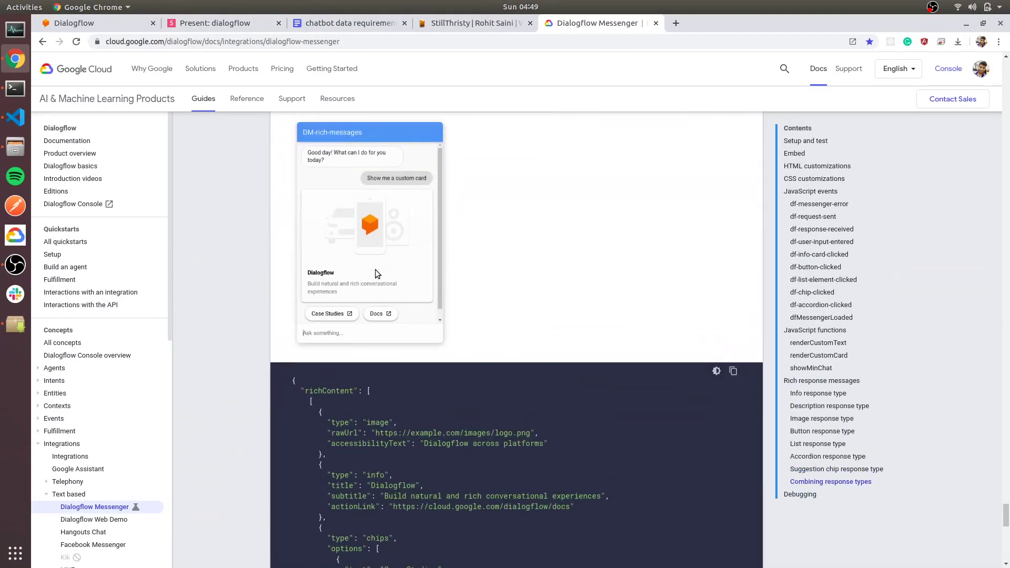
{"action": "scroll", "coordinate": [374, 270], "scroll_direction": "up", "scroll_amount": 1}
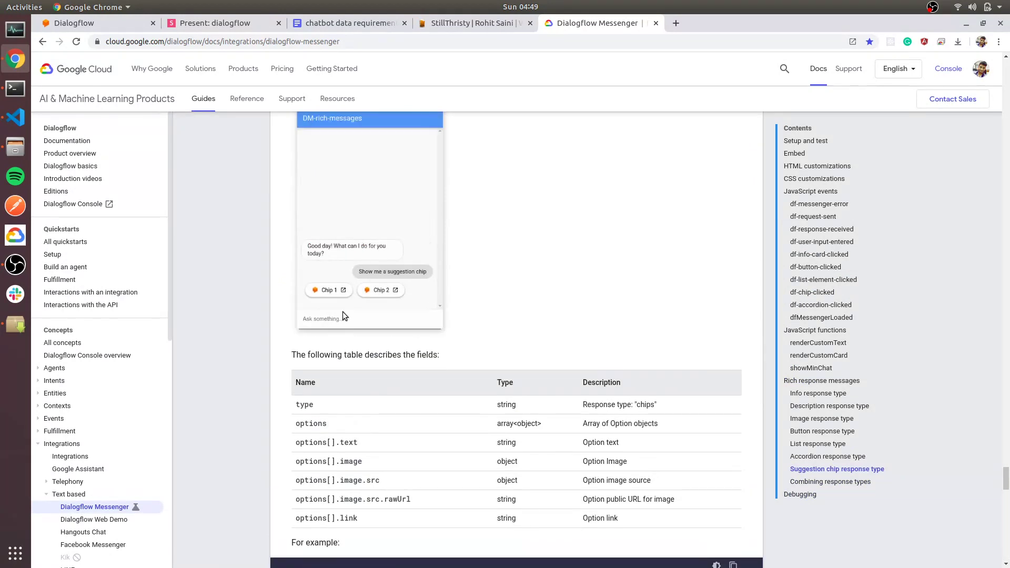
{"action": "scroll", "coordinate": [334, 299], "scroll_direction": "down", "scroll_amount": 15}
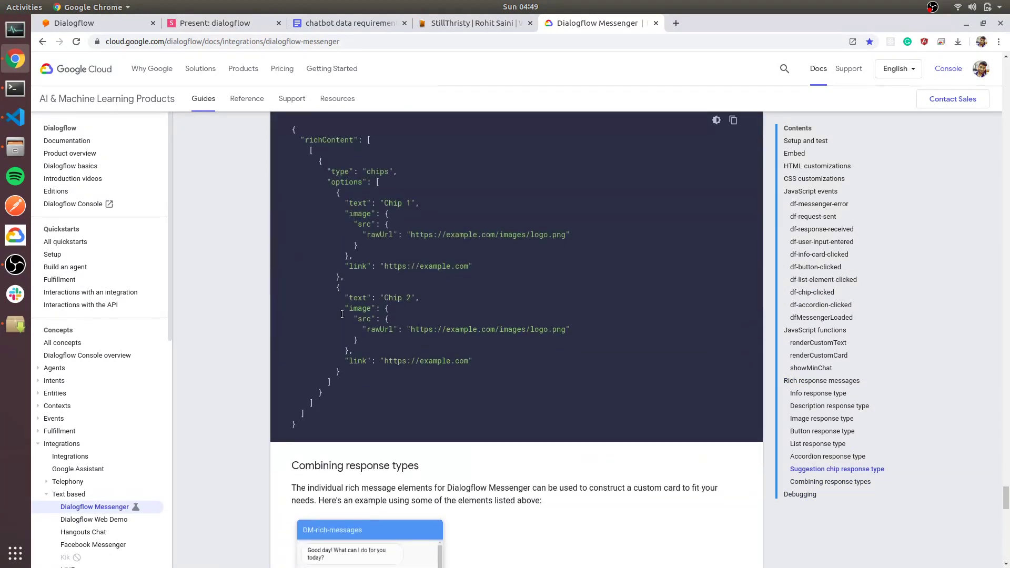
{"action": "left_click_drag", "start_coordinate": [314, 435], "coordinate": [284, 135]}
{"action": "key", "text": "ctrl+c"}
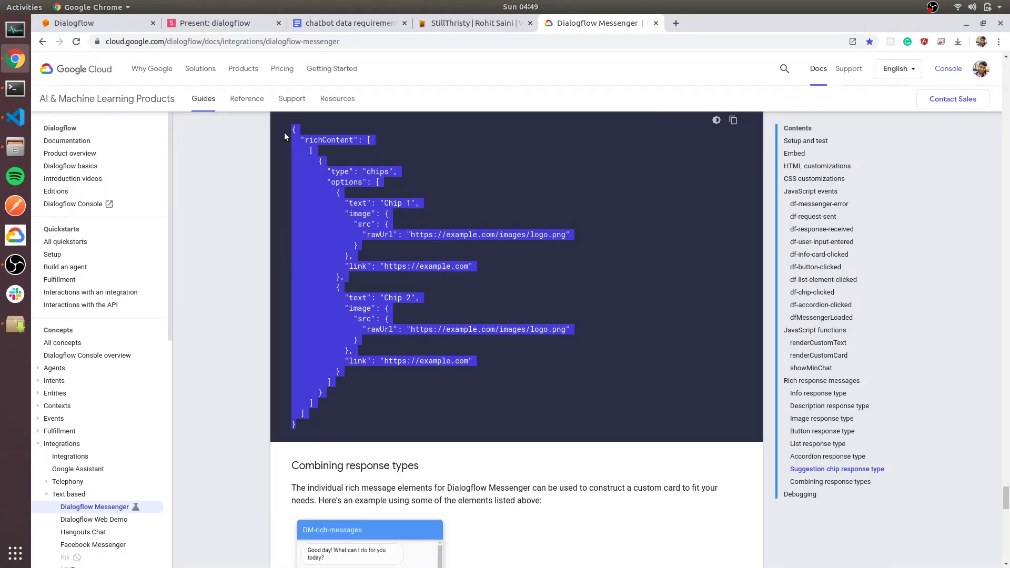
{"action": "key", "text": "ctrl+1"}
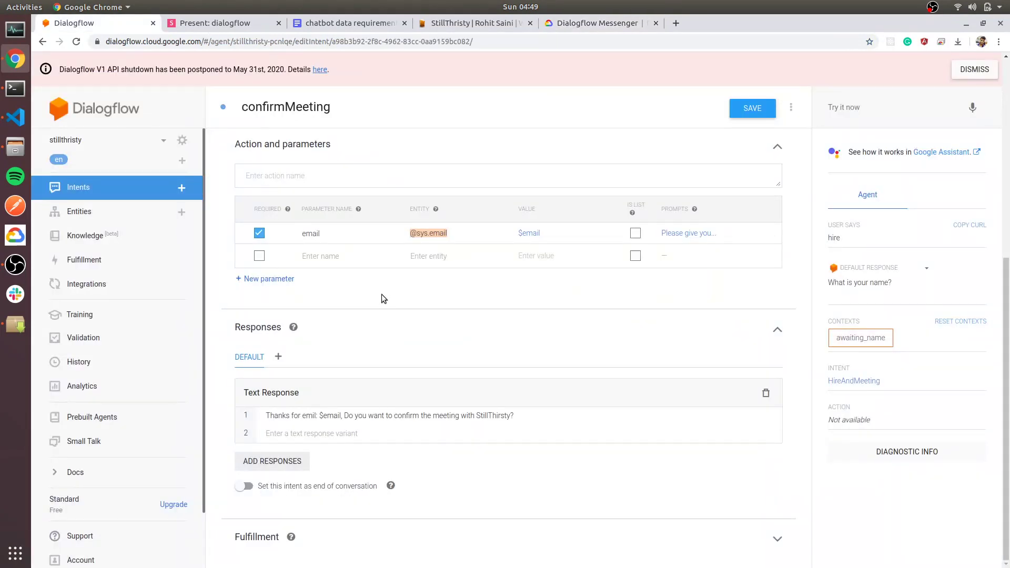
Delete confirmMeeting's text response card and add a Custom Payload response.
{"action": "scroll", "coordinate": [384, 424], "scroll_direction": "up", "scroll_amount": 1}
{"action": "scroll", "coordinate": [385, 424], "scroll_direction": "down", "scroll_amount": 1}
{"action": "key", "text": "ctrl+a"}
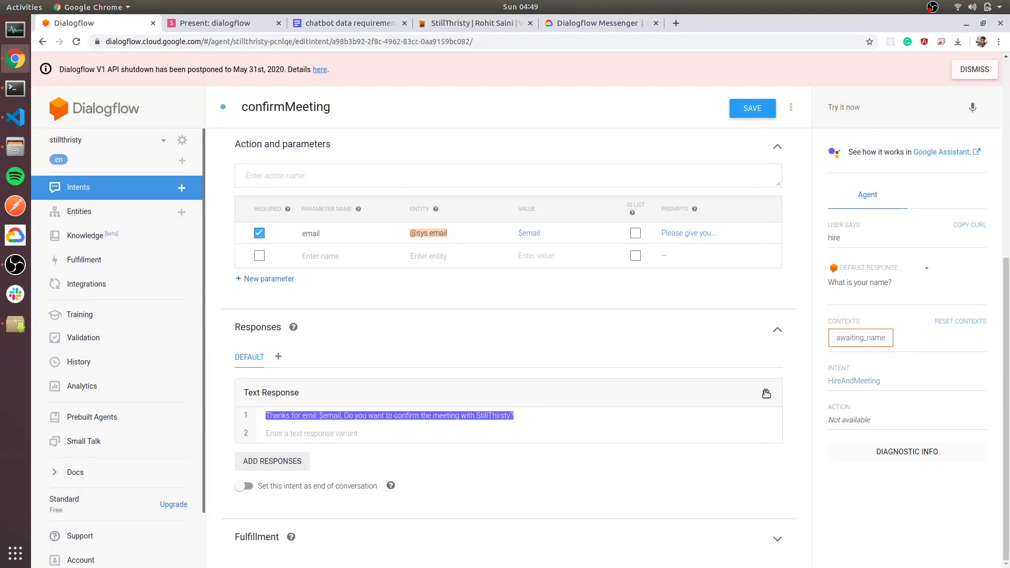
{"action": "left_click", "coordinate": [766, 393]}
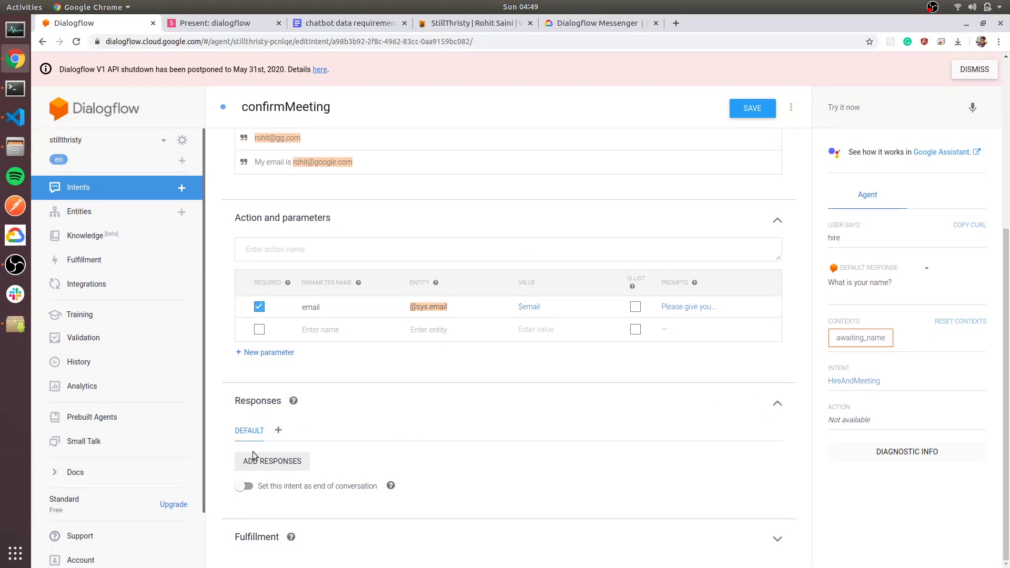
{"action": "left_click", "coordinate": [282, 461]}
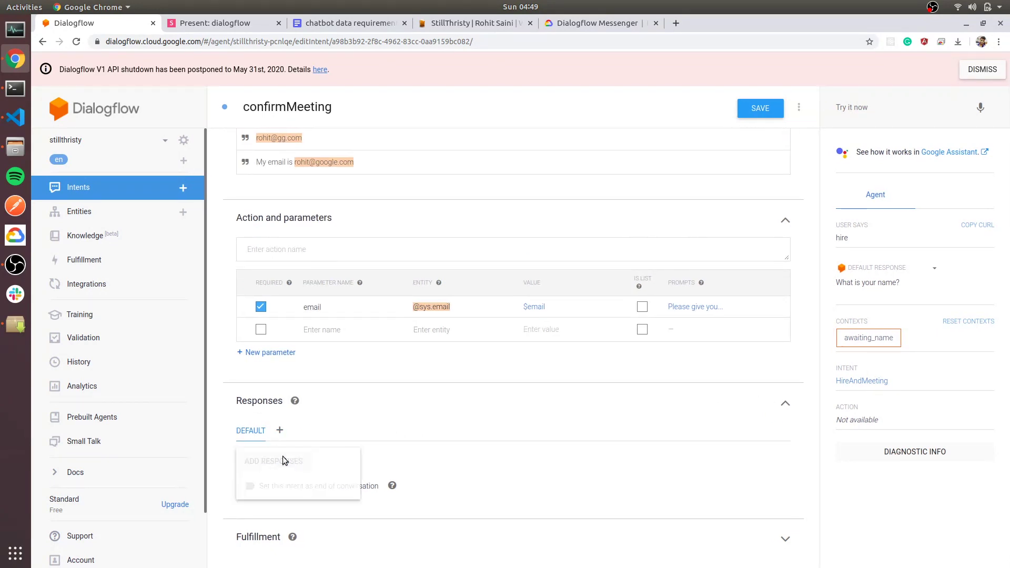
{"action": "left_click", "coordinate": [269, 490]}
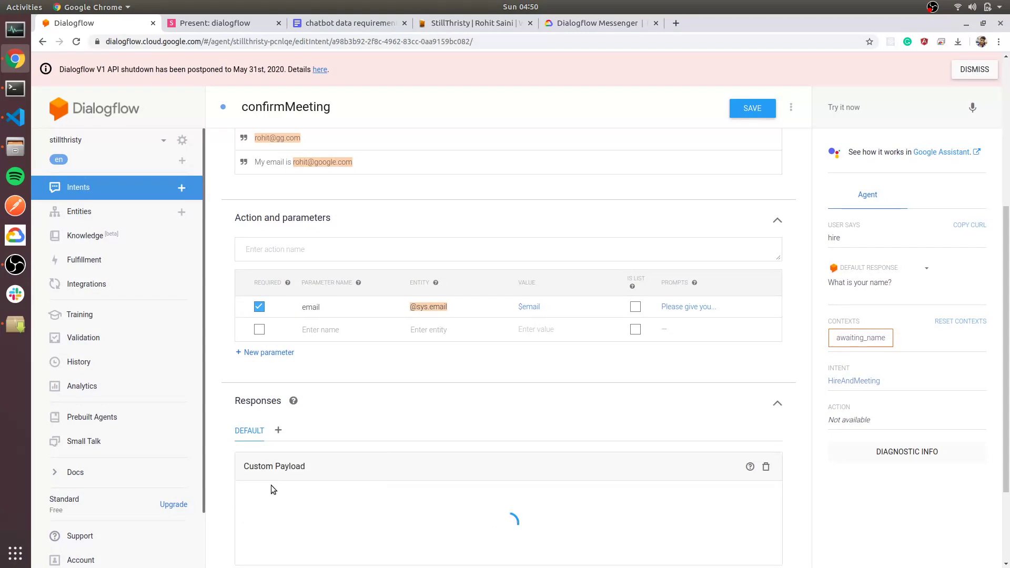
Paste the suggestion chips JSON into the payload and remove the first chip's image block.
{"action": "scroll", "coordinate": [337, 452], "scroll_direction": "down", "scroll_amount": 3}
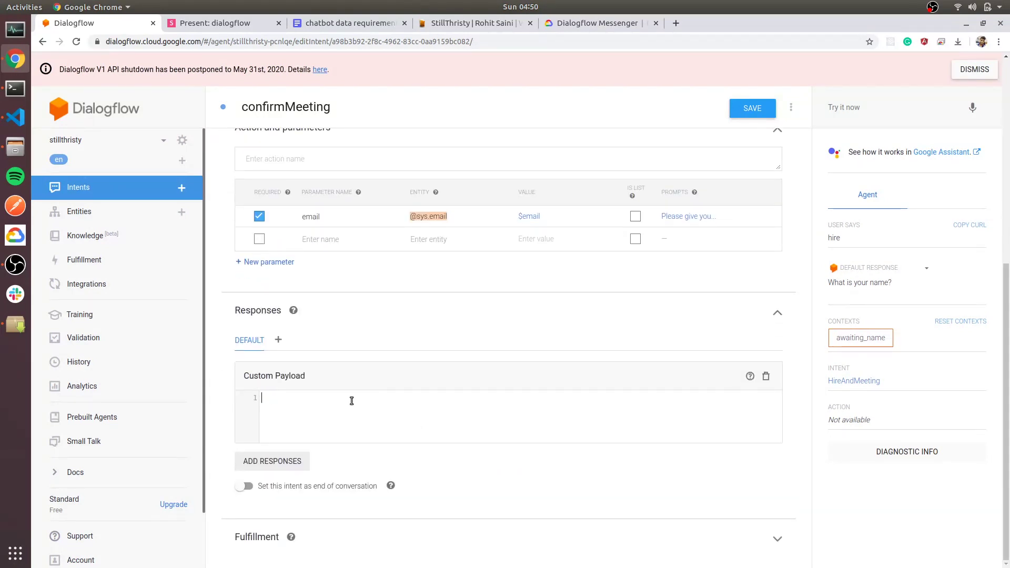
{"action": "key", "text": "ctrl+a"}
{"action": "key", "text": "ctrl+v"}
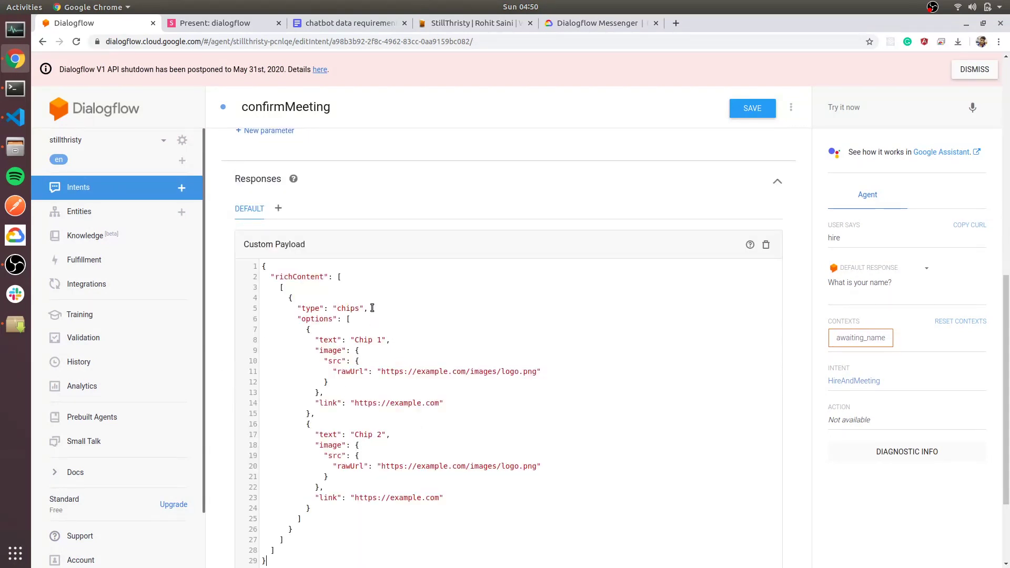
{"action": "left_click", "coordinate": [382, 359]}
{"action": "left_click_drag", "start_coordinate": [325, 393], "coordinate": [317, 352]}
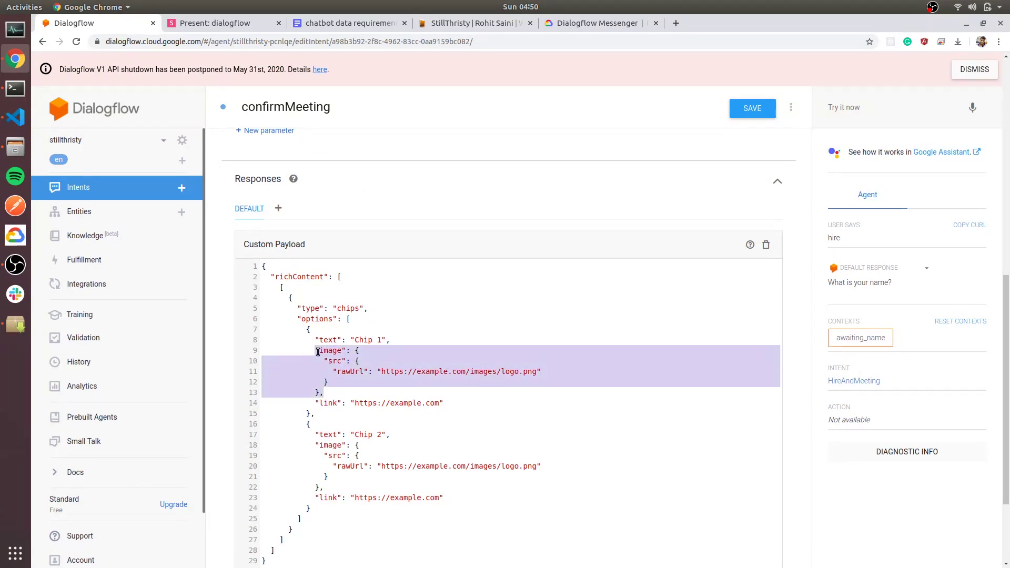
{"action": "key", "text": "BackSpace"}
{"action": "scroll", "coordinate": [342, 368], "scroll_direction": "down", "scroll_amount": 2}
{"action": "left_click", "coordinate": [364, 321]}
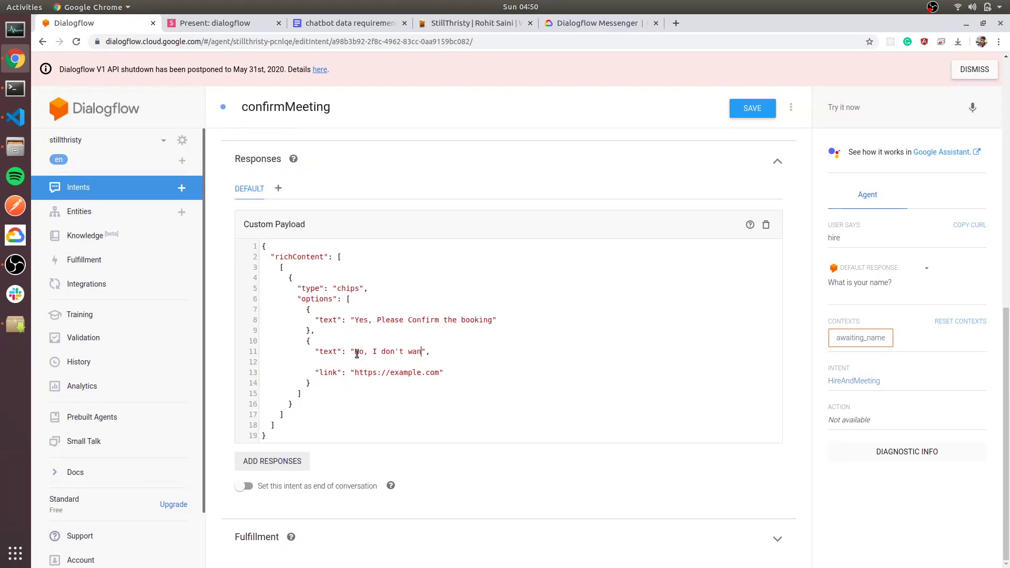
Select the info card JSON example in the Dialogflow Messenger documentation.
{"action": "left_click", "coordinate": [597, 23]}
{"action": "scroll", "coordinate": [554, 247], "scroll_direction": "down", "scroll_amount": 3}
{"action": "scroll", "coordinate": [555, 247], "scroll_direction": "up", "scroll_amount": 5}
{"action": "scroll", "coordinate": [554, 247], "scroll_direction": "down", "scroll_amount": 10}
{"action": "scroll", "coordinate": [529, 252], "scroll_direction": "down", "scroll_amount": 7}
{"action": "scroll", "coordinate": [359, 240], "scroll_direction": "up", "scroll_amount": 3}
{"action": "left_click_drag", "start_coordinate": [327, 330], "coordinate": [319, 277]}
{"action": "key", "text": "ctrl+c"}
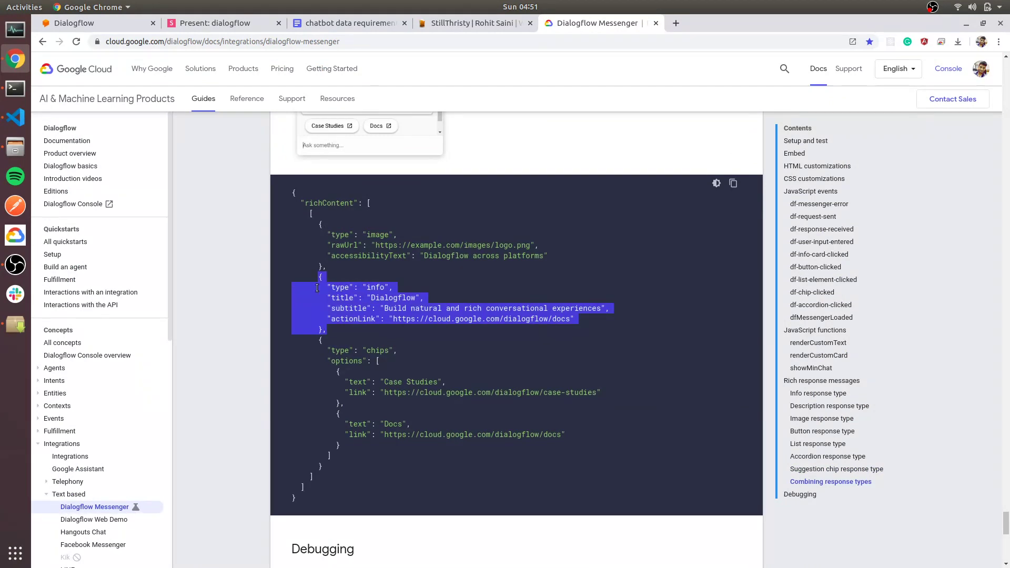
Paste the info card into richContent, edit it into a Confirmation card, and save confirmMeeting.
{"action": "left_click", "coordinate": [462, 23]}
{"action": "left_click", "coordinate": [78, 23]}
{"action": "scroll", "coordinate": [330, 291], "scroll_direction": "up", "scroll_amount": 2}
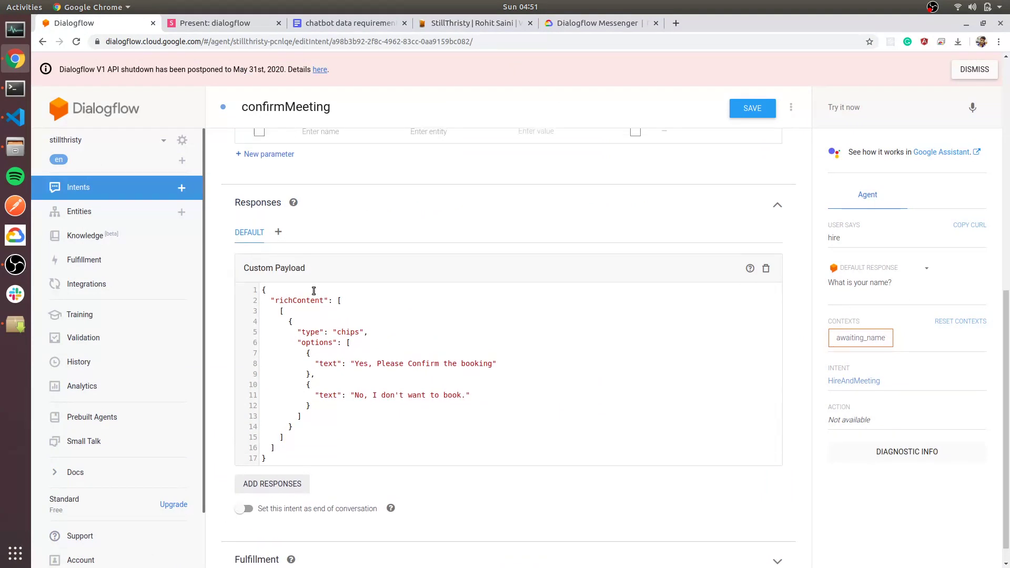
{"action": "left_click", "coordinate": [307, 346]}
{"action": "key", "text": "Return"}
{"action": "key", "text": "ctrl+v"}
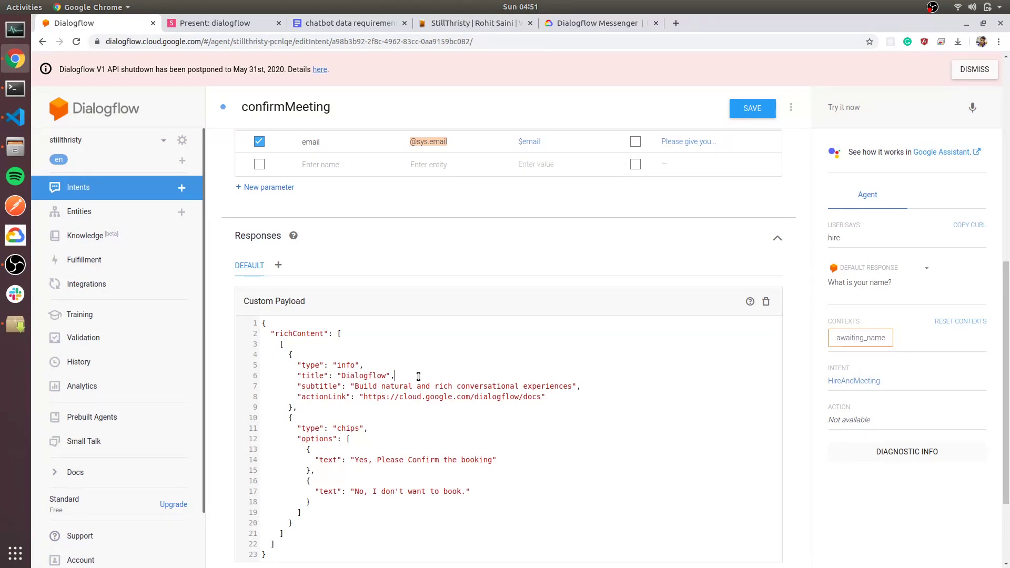
{"action": "left_click_drag", "start_coordinate": [389, 376], "coordinate": [341, 375]}
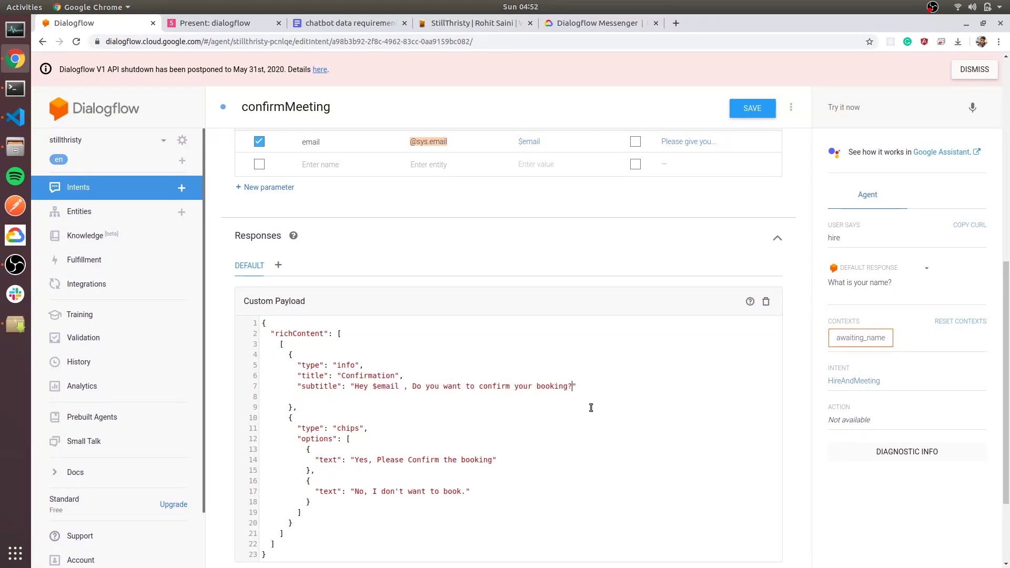
{"action": "scroll", "coordinate": [586, 406], "scroll_direction": "down", "scroll_amount": 3}
{"action": "left_click", "coordinate": [746, 109]}
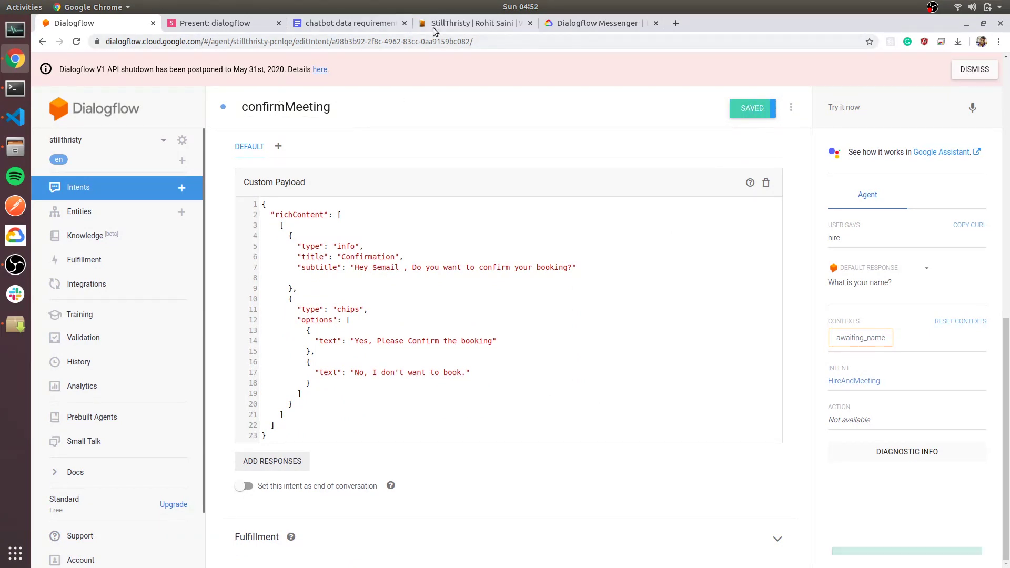
{"action": "left_click", "coordinate": [446, 25]}
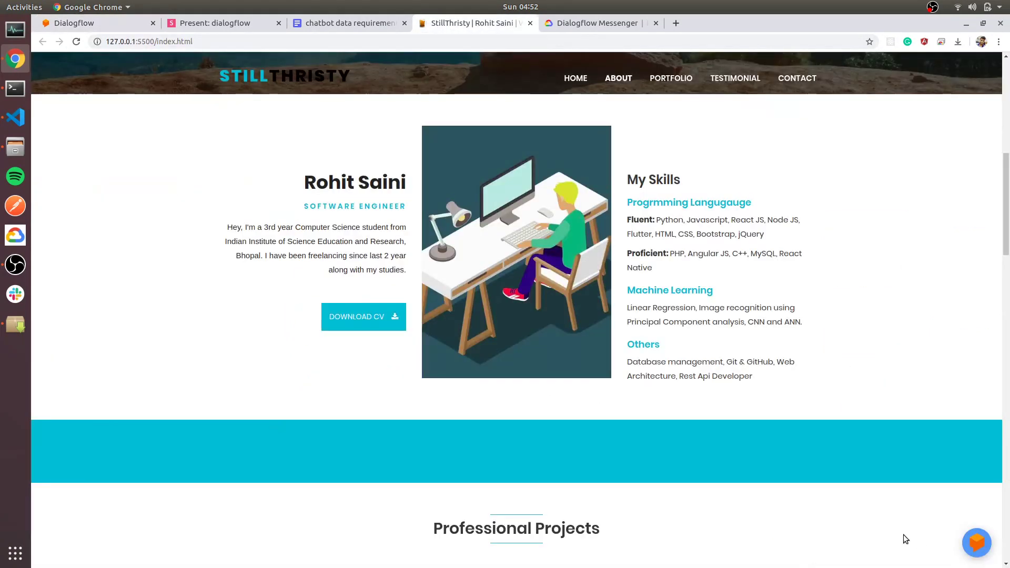
Send 'hi', 'hire', a name and an email in the site chatbot to get the Confirmation card.
{"action": "left_click", "coordinate": [888, 538]}
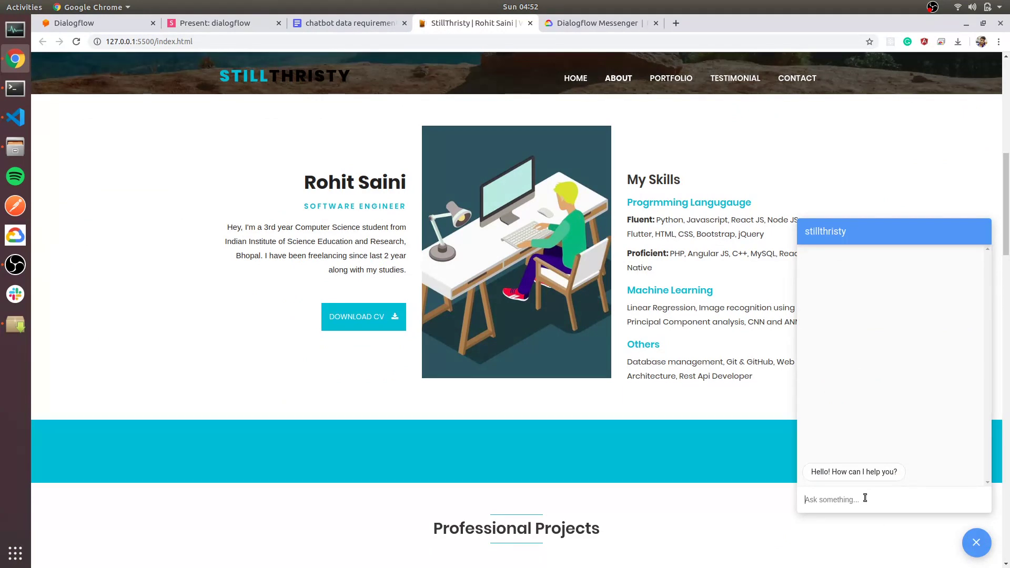
{"action": "type", "text": "hi"}
{"action": "key", "text": "Return"}
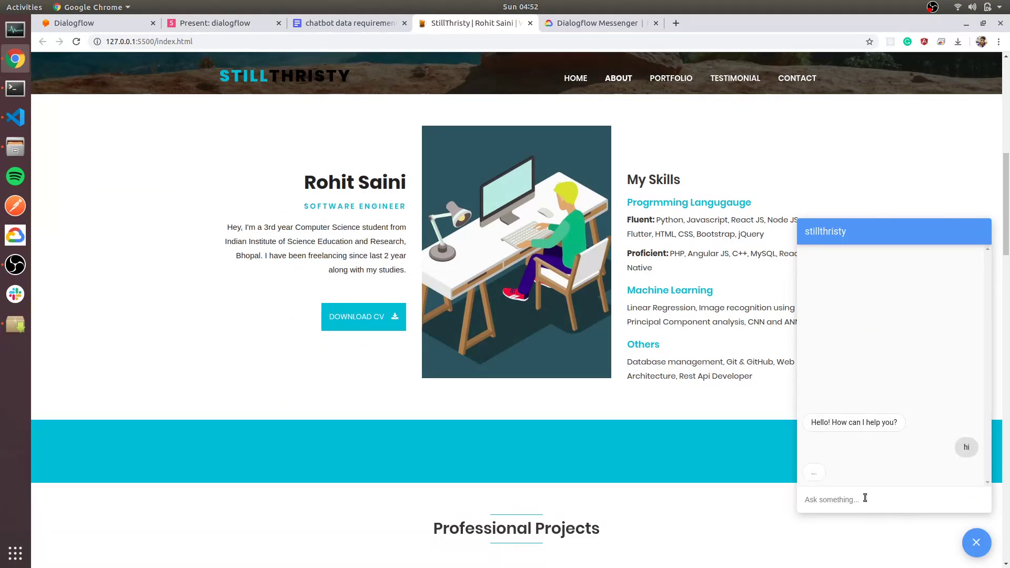
{"action": "type", "text": "hire"}
{"action": "key", "text": "Return"}
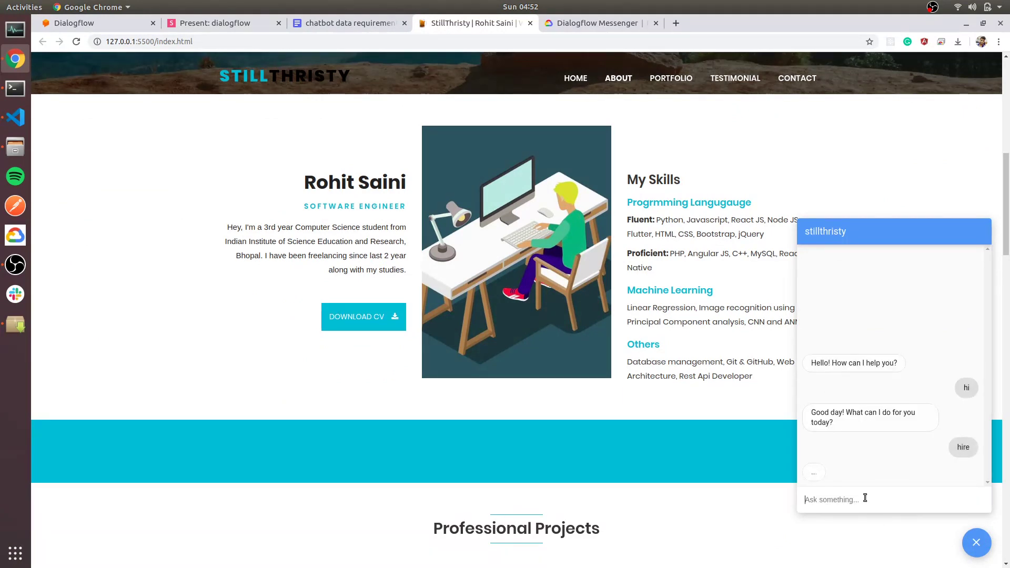
{"action": "type", "text": "Rohit"}
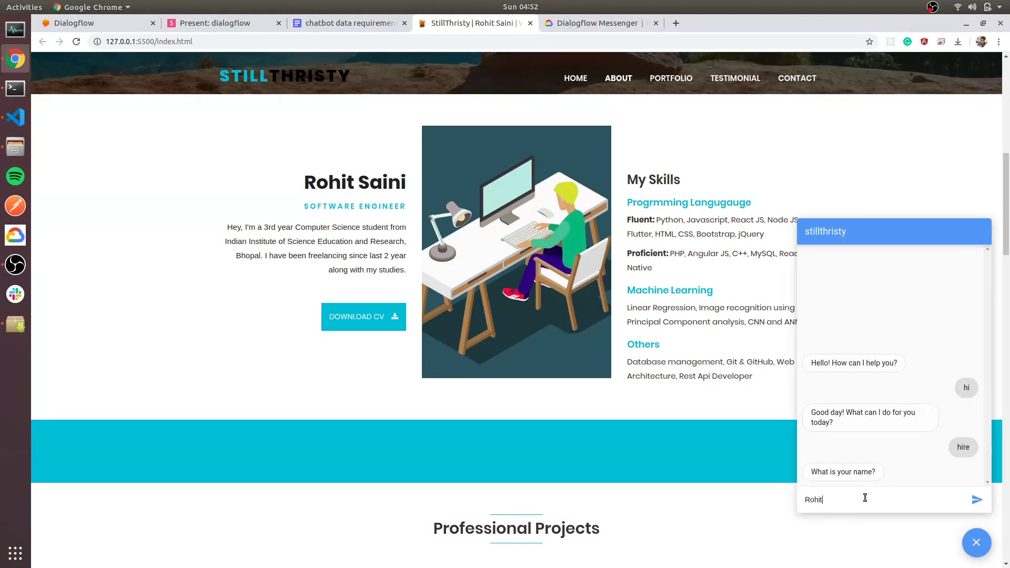
{"action": "key", "text": "Return"}
{"action": "type", "text": "gg"}
{"action": "key", "text": "BackSpace"}
{"action": "key", "text": "BackSpace"}
{"action": "type", "text": "gg"}
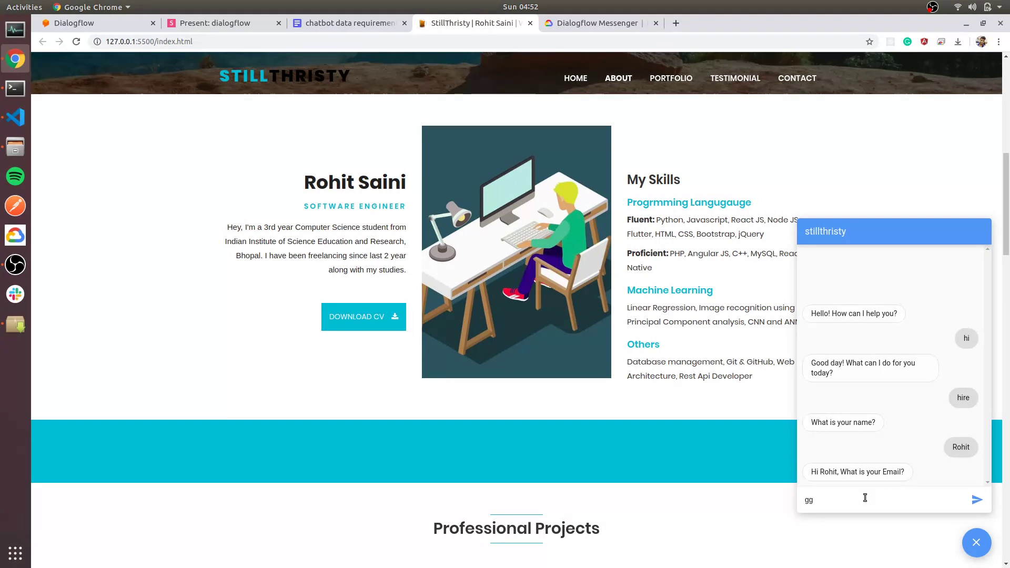
{"action": "type", "text": "@gg.com"}
{"action": "key", "text": "Return"}
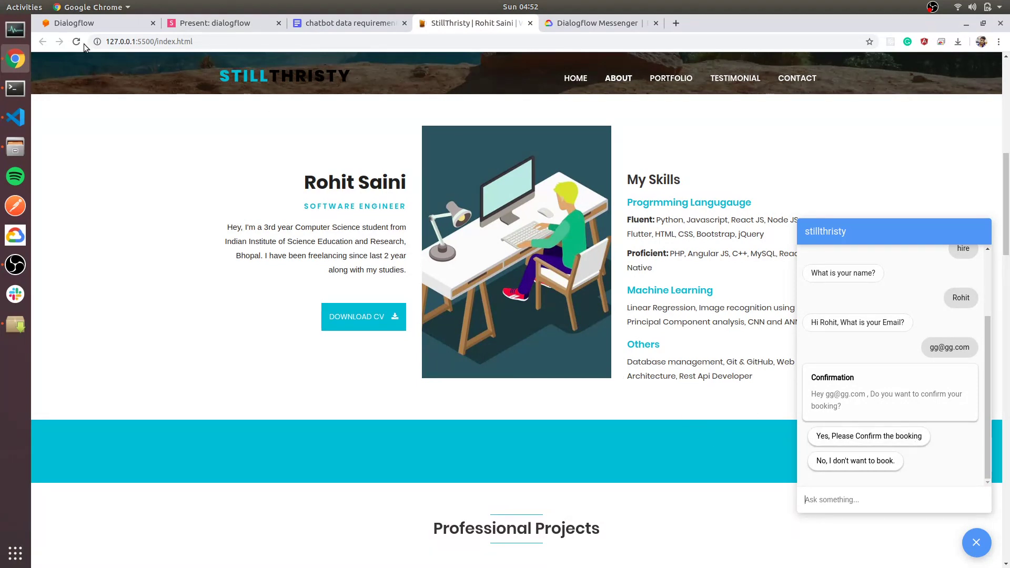
{"action": "left_click", "coordinate": [84, 23]}
{"action": "scroll", "coordinate": [294, 176], "scroll_direction": "up", "scroll_amount": 8}
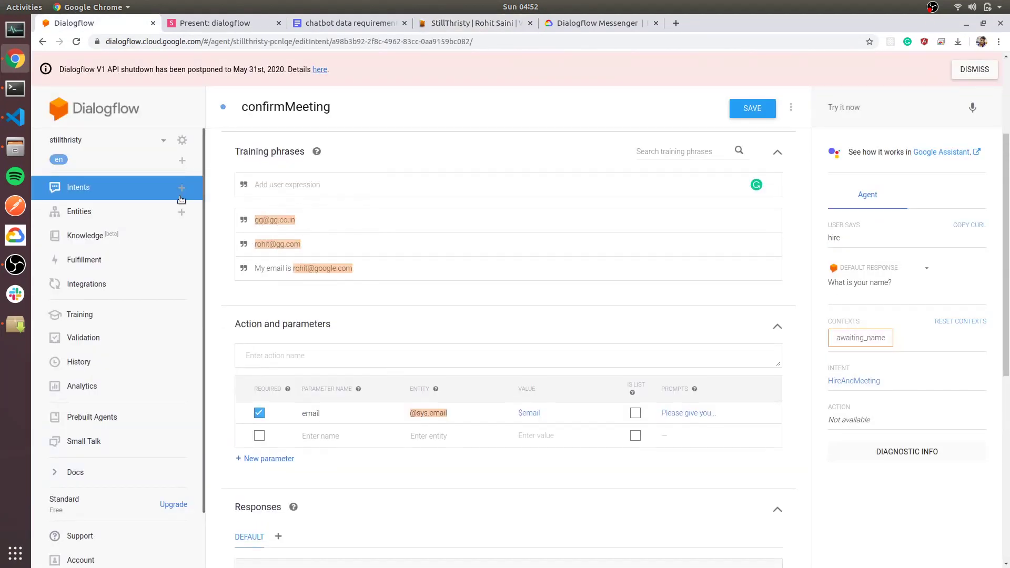
Give finalConfirmation awaiting_confirmation as its input context and remove the output context.
{"action": "left_click", "coordinate": [185, 189]}
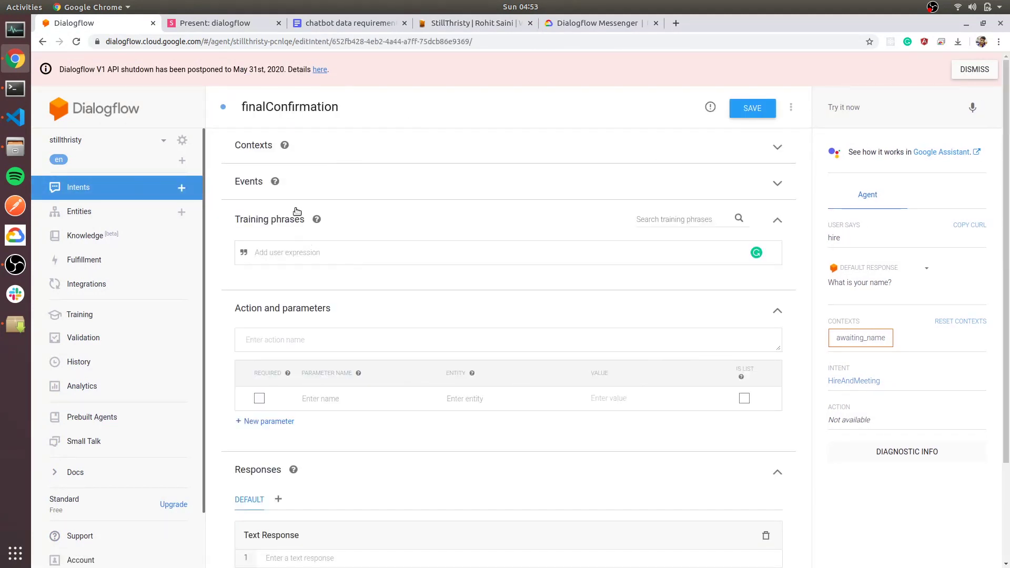
{"action": "left_click", "coordinate": [515, 147]}
{"action": "left_click", "coordinate": [302, 178]}
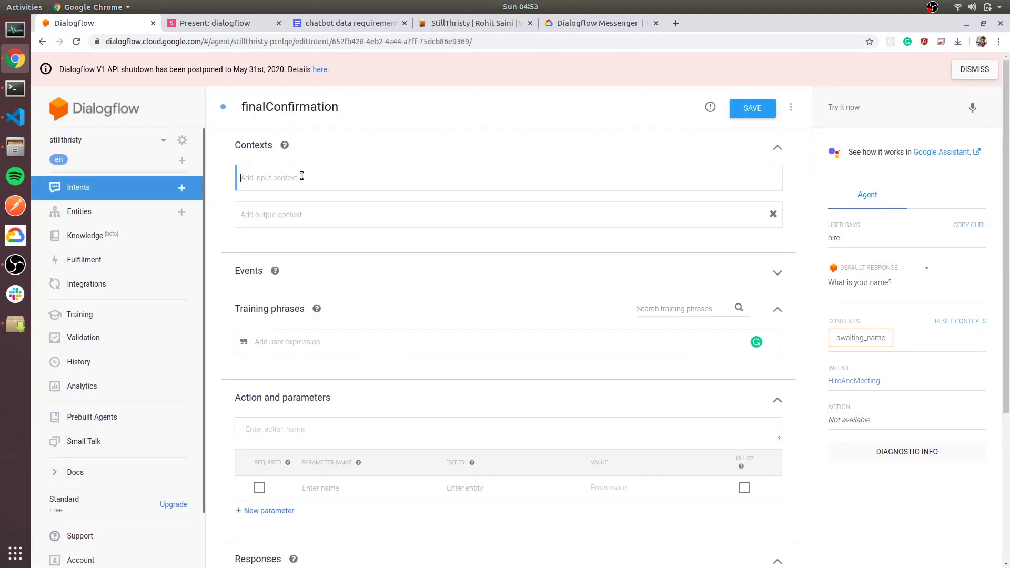
{"action": "type", "text": "aw"}
{"action": "key", "text": "Down"}
{"action": "key", "text": "Down"}
{"action": "key", "text": "Down"}
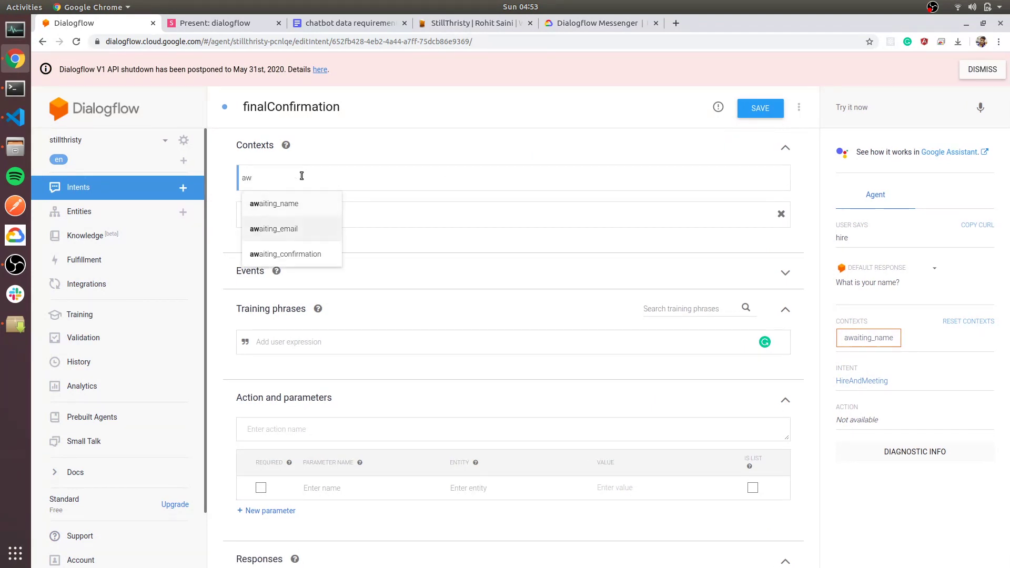
{"action": "key", "text": "Return"}
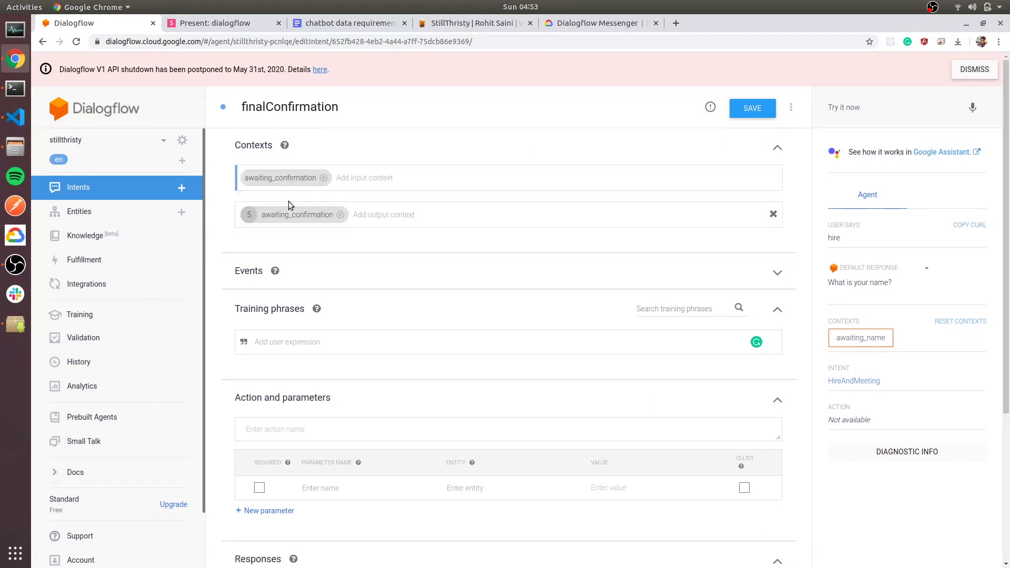
{"action": "left_click", "coordinate": [340, 214]}
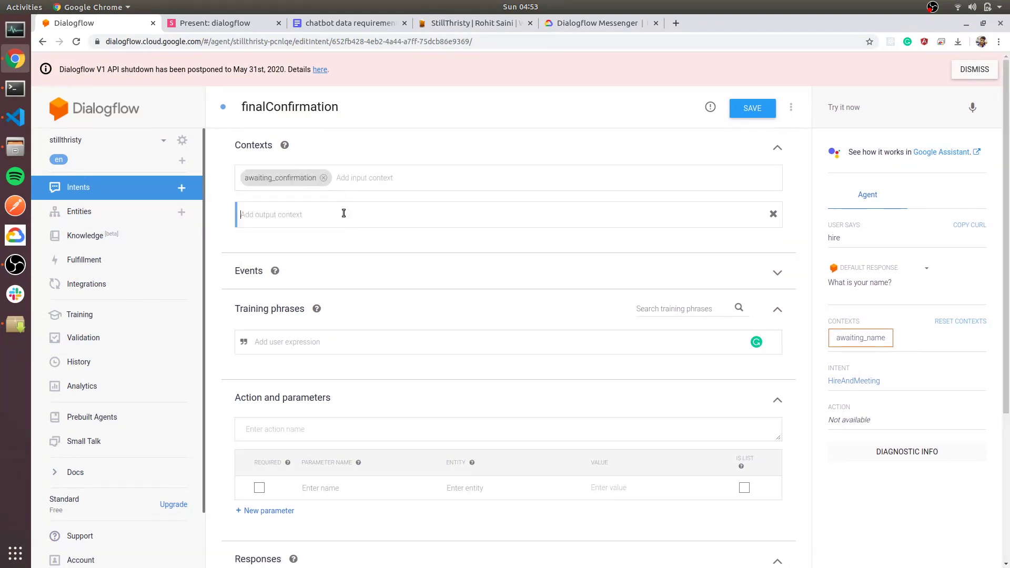
Copy the 'Yes, Please Confirm the booking' option wording from the website chatbot.
{"action": "left_click", "coordinate": [509, 26]}
{"action": "left_click_drag", "start_coordinate": [952, 442], "coordinate": [816, 438]}
{"action": "key", "text": "ctrl+c"}
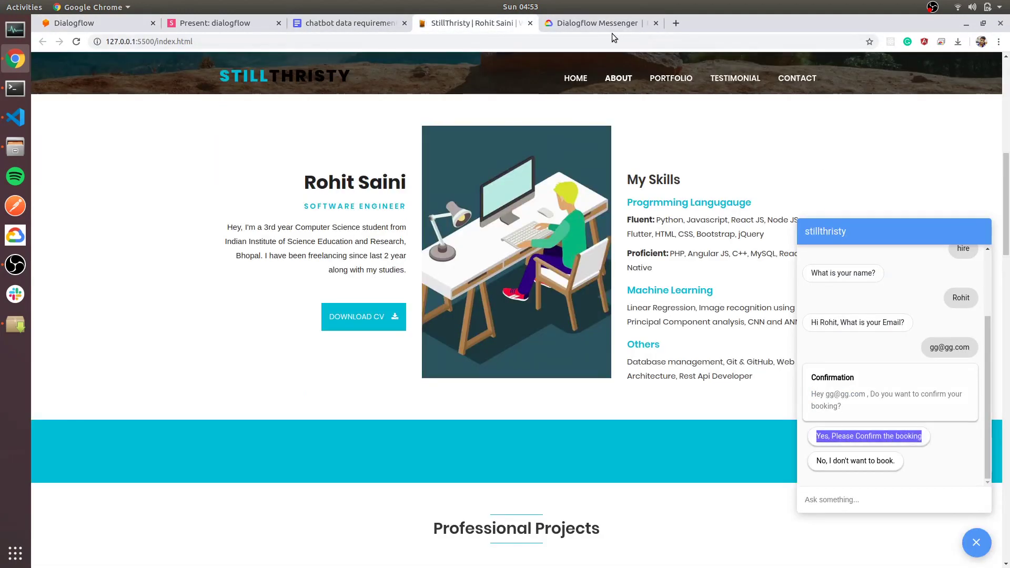
{"action": "left_click", "coordinate": [192, 20]}
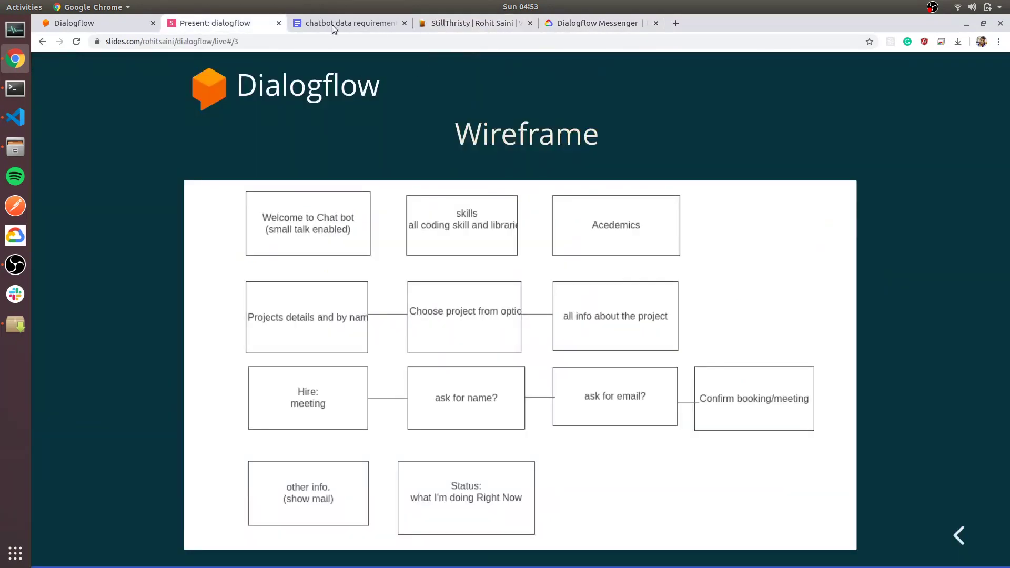
{"action": "left_click", "coordinate": [111, 28]}
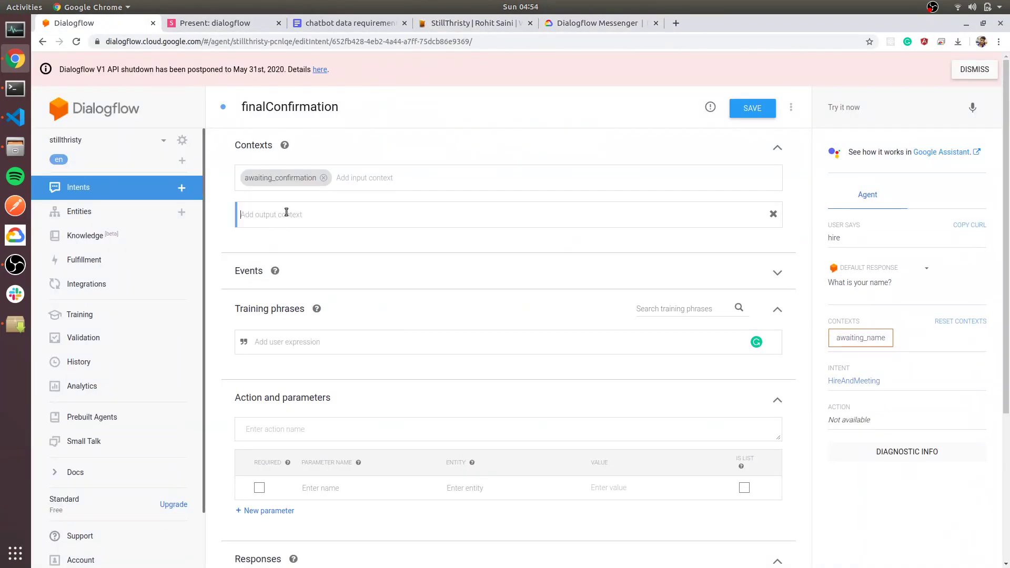
{"action": "left_click", "coordinate": [285, 352]}
Add the training phrase 'Yes, Please Confirm the booking'.
{"action": "key", "text": "ctrl+v"}
{"action": "key", "text": "Return"}
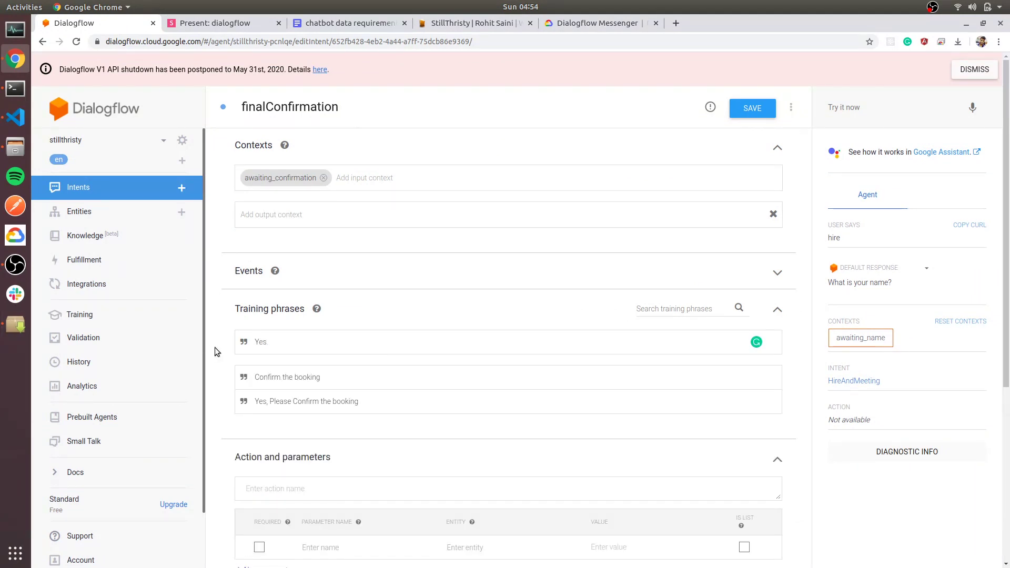
{"action": "scroll", "coordinate": [215, 348], "scroll_direction": "down", "scroll_amount": 4}
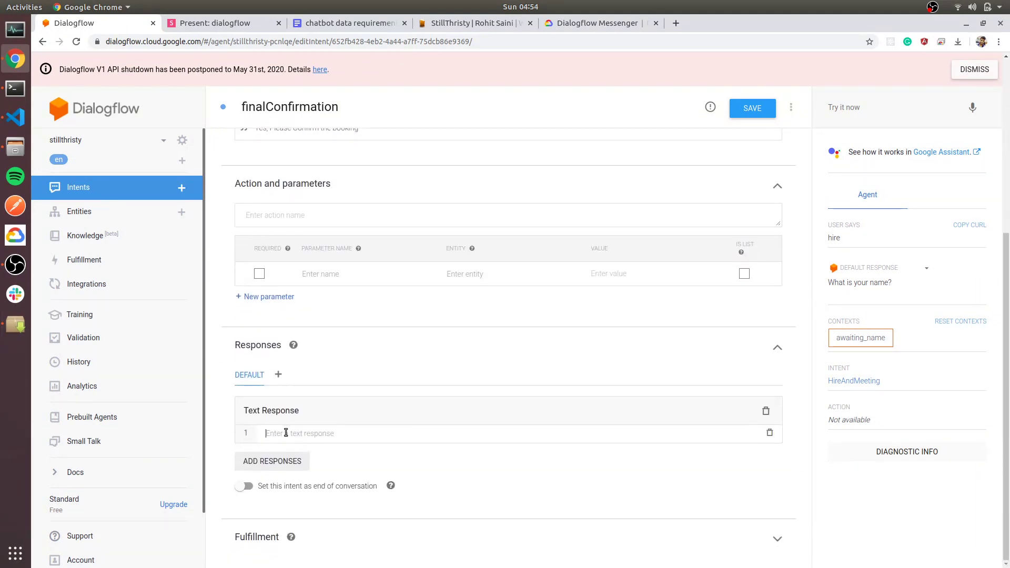
Write the reply 'Thanks for booking. We're seeting up a meeting for #awaiting_name.name #awaiting_email.email'.
{"action": "left_click", "coordinate": [286, 433]}
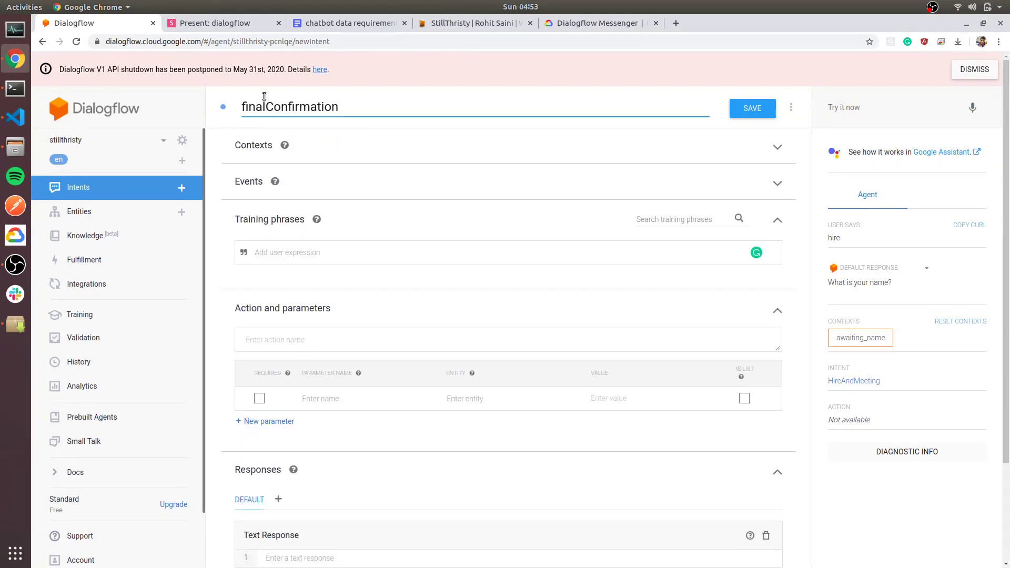
{"action": "type", "text": "Thanks for booking. We're seeting up a meeting fo"}
{"action": "type", "text": "r"}
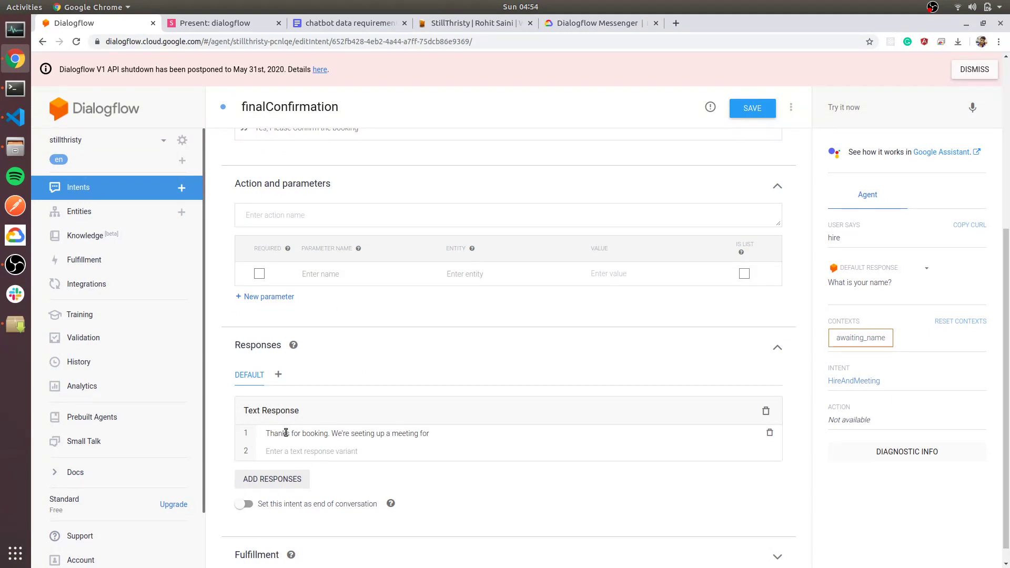
{"action": "scroll", "coordinate": [379, 295], "scroll_direction": "up", "scroll_amount": 3}
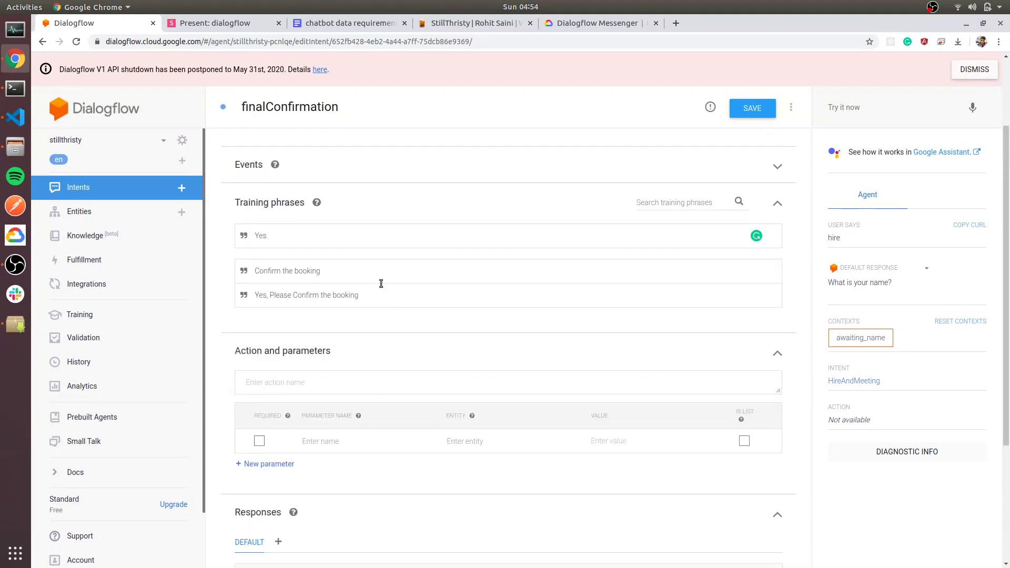
{"action": "scroll", "coordinate": [437, 315], "scroll_direction": "down", "scroll_amount": 3}
{"action": "scroll", "coordinate": [448, 337], "scroll_direction": "down", "scroll_amount": 2}
{"action": "type", "text": "#awa"}
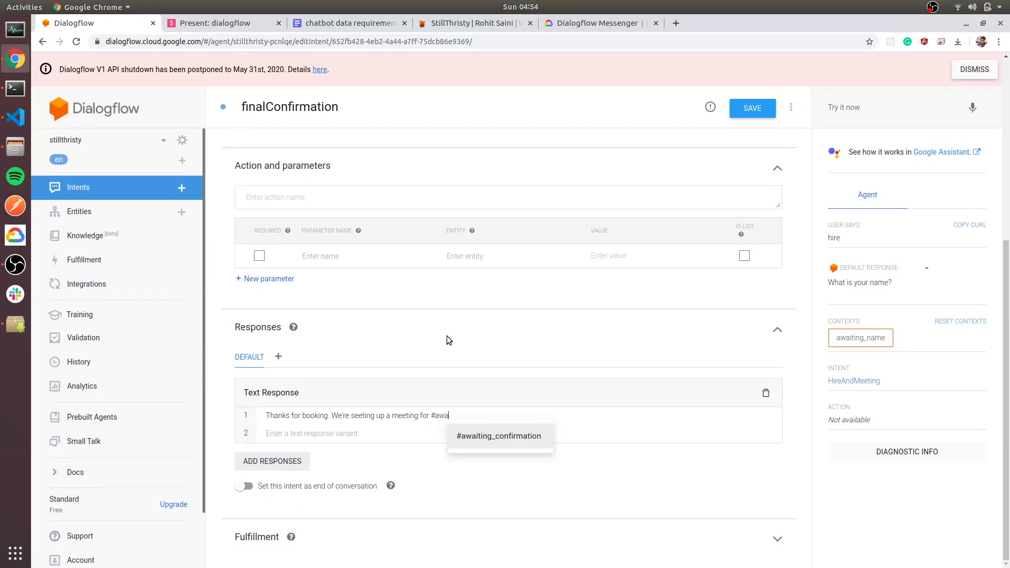
{"action": "key", "text": "Return"}
{"action": "key", "text": "BackSpace"}
{"action": "key", "text": "BackSpace"}
{"action": "key", "text": "BackSpace"}
{"action": "key", "text": "BackSpace"}
{"action": "key", "text": "BackSpace"}
{"action": "key", "text": "BackSpace"}
{"action": "key", "text": "BackSpace"}
{"action": "key", "text": "BackSpace"}
{"action": "key", "text": "BackSpace"}
{"action": "key", "text": "BackSpace"}
{"action": "key", "text": "BackSpace"}
{"action": "key", "text": "BackSpace"}
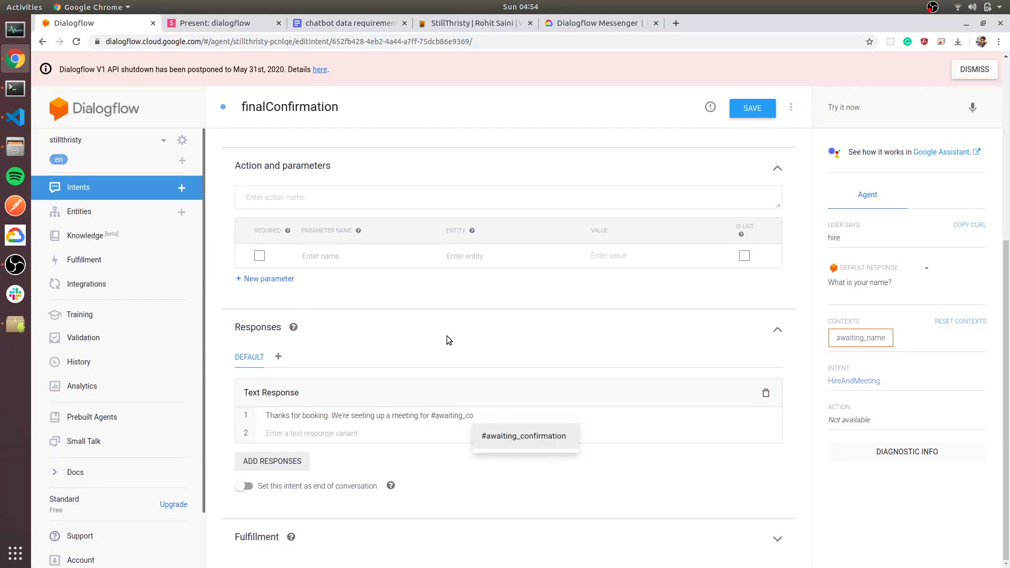
{"action": "type", "text": "name"}
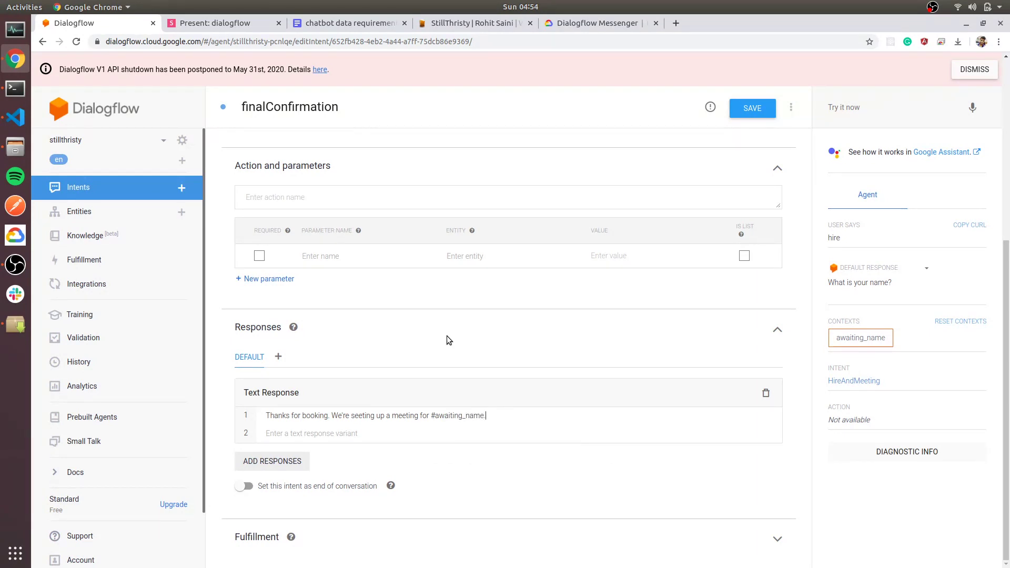
{"action": "type", "text": ".name #"}
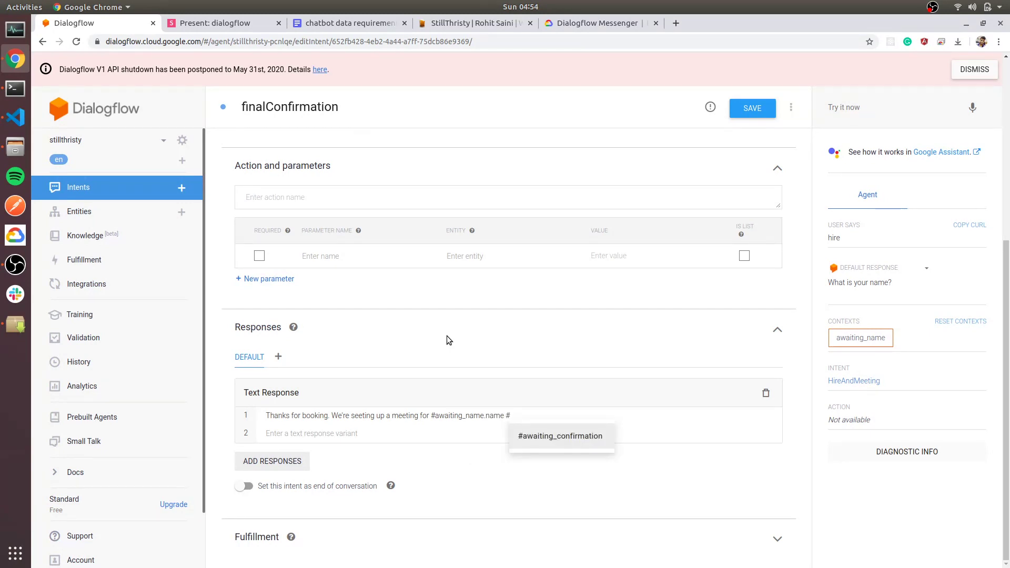
{"action": "key", "text": "Return"}
{"action": "key", "text": "BackSpace"}
{"action": "key", "text": "BackSpace"}
{"action": "key", "text": "BackSpace"}
{"action": "key", "text": "BackSpace"}
{"action": "key", "text": "BackSpace"}
{"action": "key", "text": "BackSpace"}
{"action": "key", "text": "BackSpace"}
{"action": "key", "text": "BackSpace"}
{"action": "key", "text": "BackSpace"}
{"action": "key", "text": "BackSpace"}
{"action": "key", "text": "BackSpace"}
{"action": "key", "text": "BackSpace"}
{"action": "type", "text": "ema"}
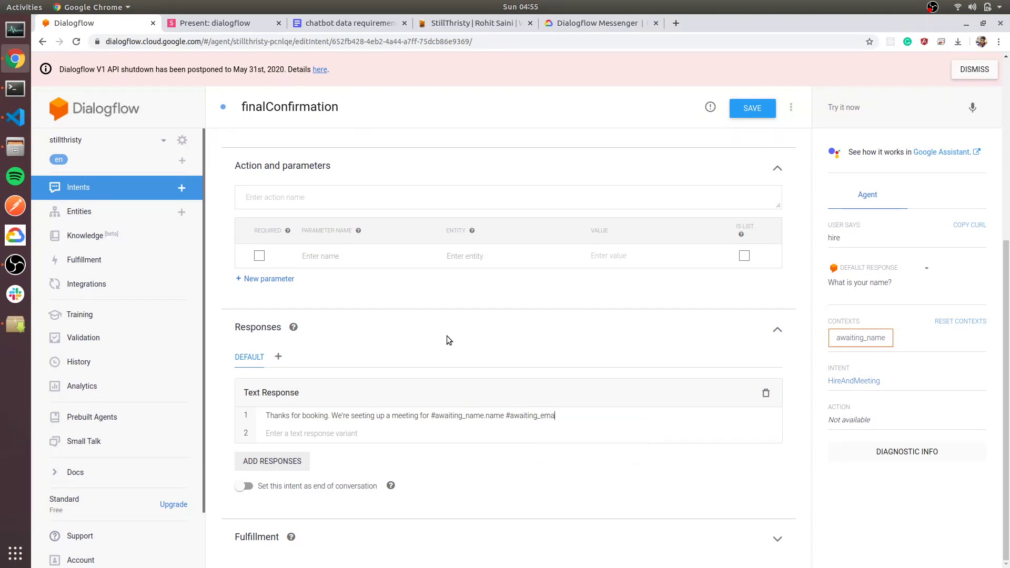
{"action": "type", "text": "il.email"}
Highlight the #awaiting_name.name reference in the reply.
{"action": "left_click_drag", "start_coordinate": [435, 415], "coordinate": [505, 416]}
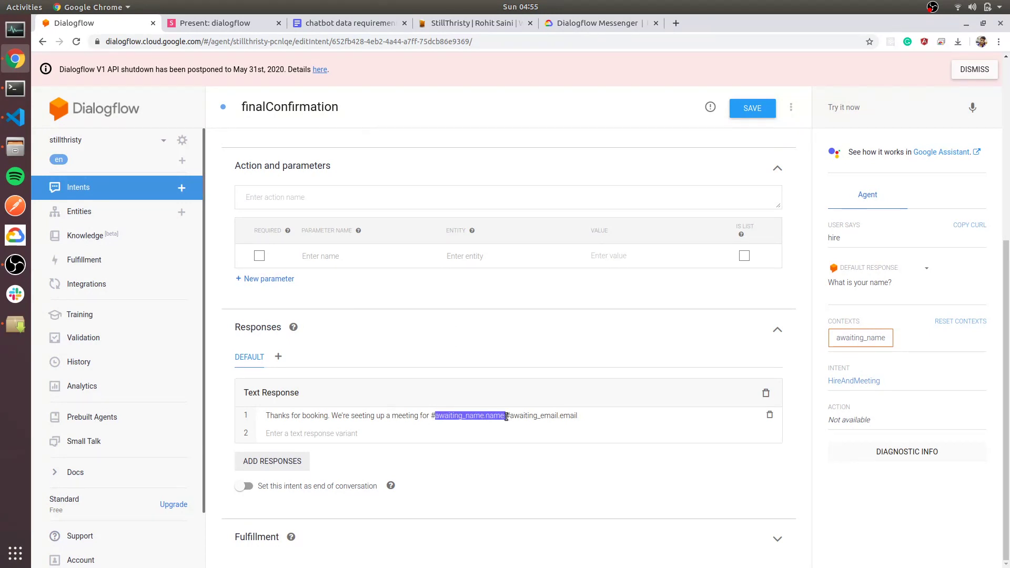
{"action": "left_click", "coordinate": [586, 415]}
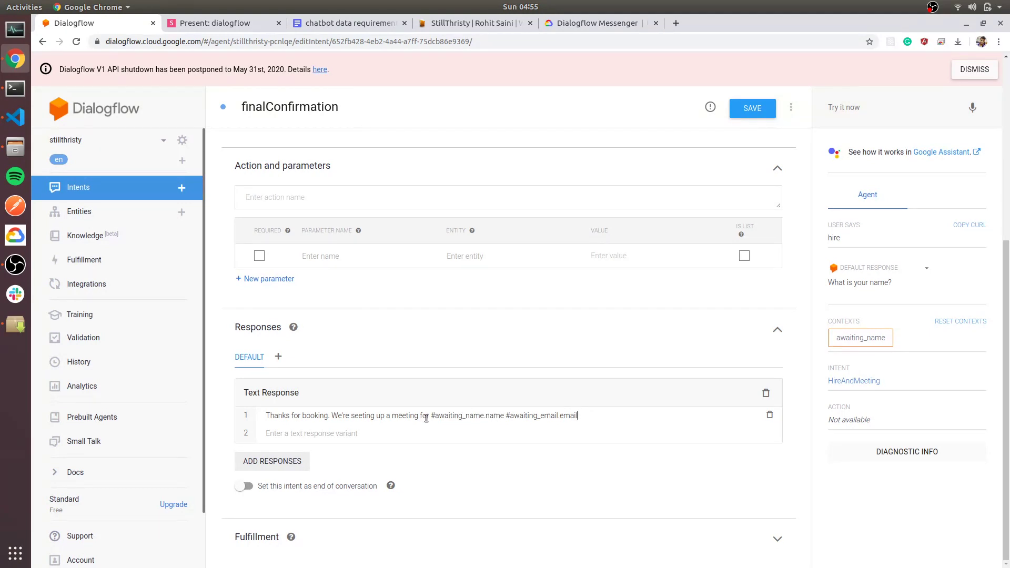
{"action": "left_click_drag", "start_coordinate": [435, 416], "coordinate": [495, 419]}
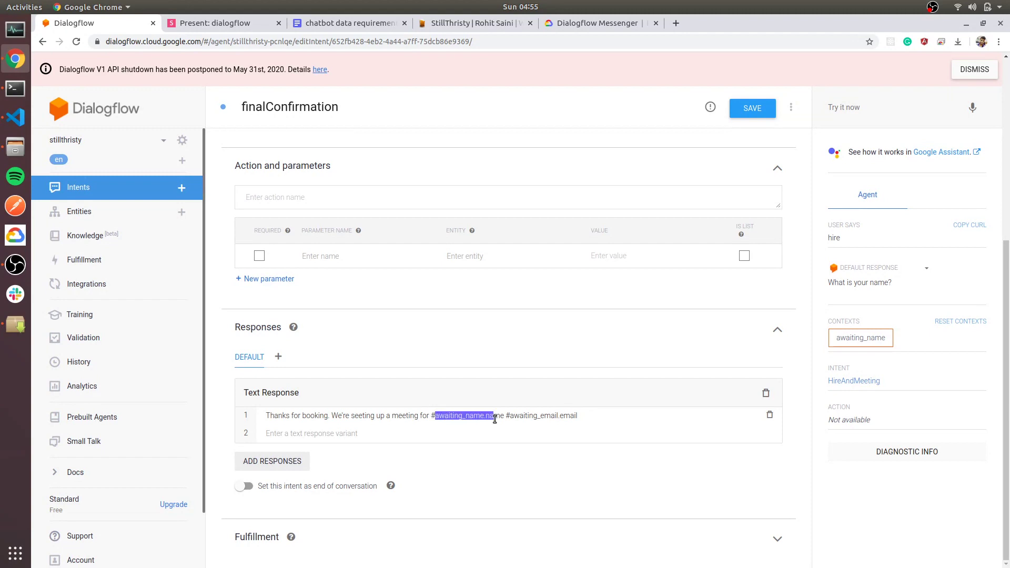
{"action": "left_click", "coordinate": [635, 413]}
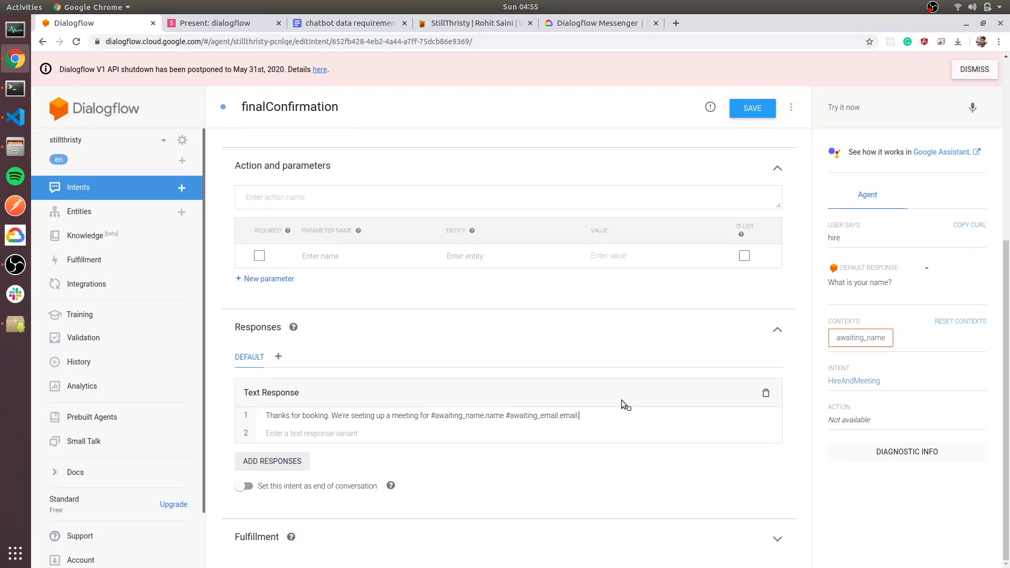
{"action": "left_click", "coordinate": [579, 23]}
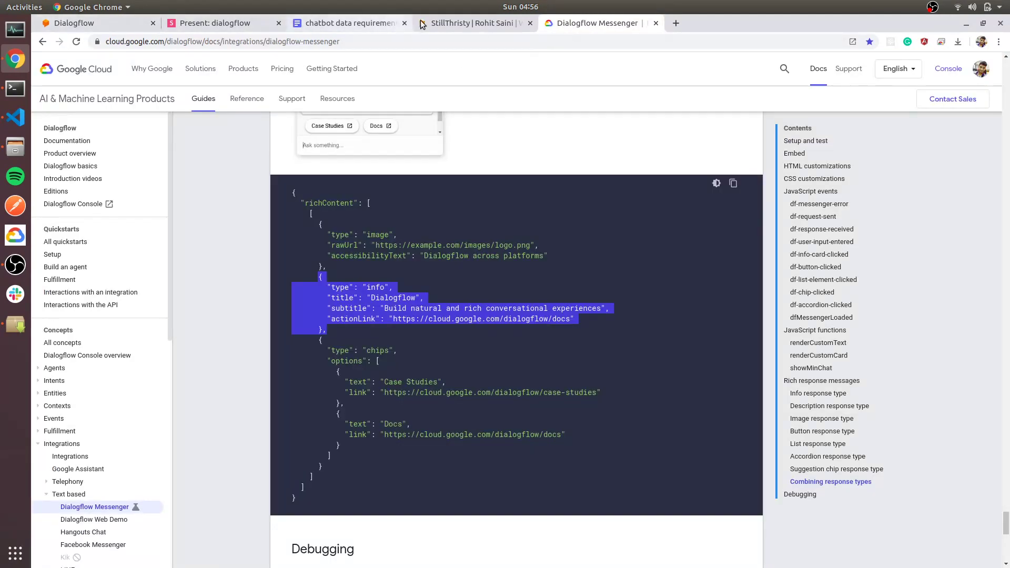
Reload the StillThirsty site and send 'hello', a name and an email to the chatbot.
{"action": "left_click", "coordinate": [422, 24]}
{"action": "left_click", "coordinate": [128, 24]}
{"action": "left_click", "coordinate": [463, 23]}
{"action": "left_click", "coordinate": [77, 42]}
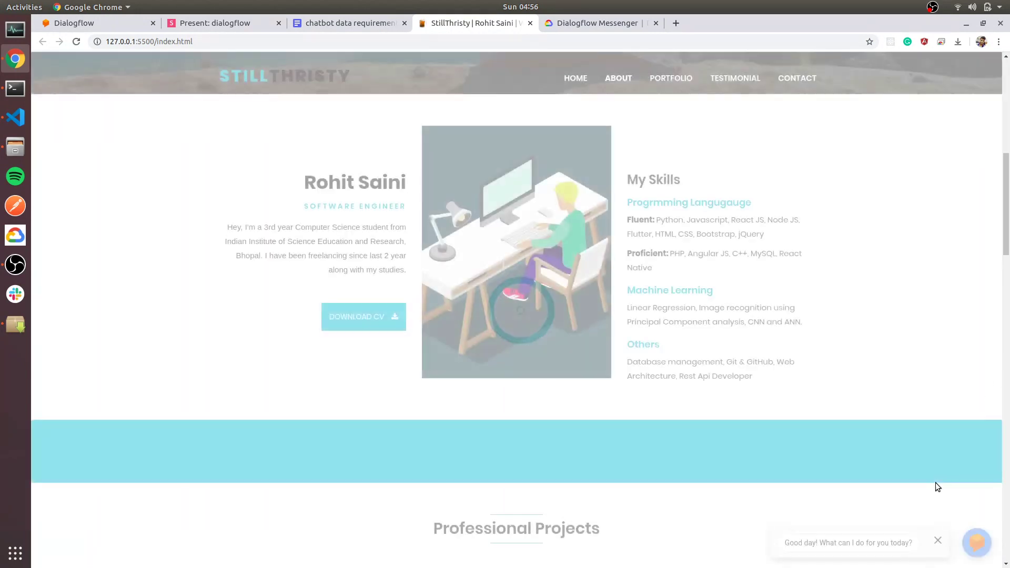
{"action": "left_click", "coordinate": [913, 544]}
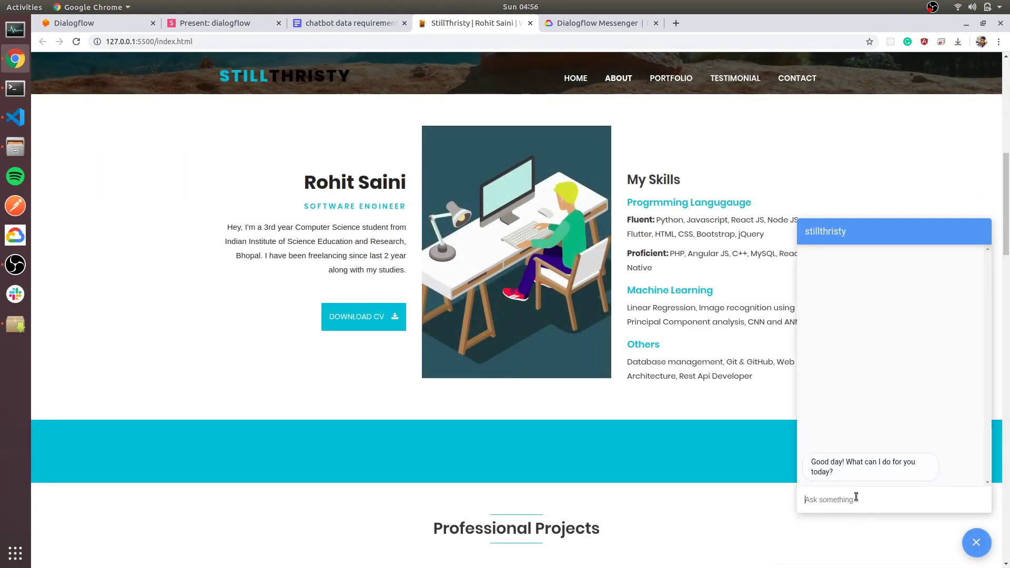
{"action": "type", "text": "hello"}
{"action": "key", "text": "Return"}
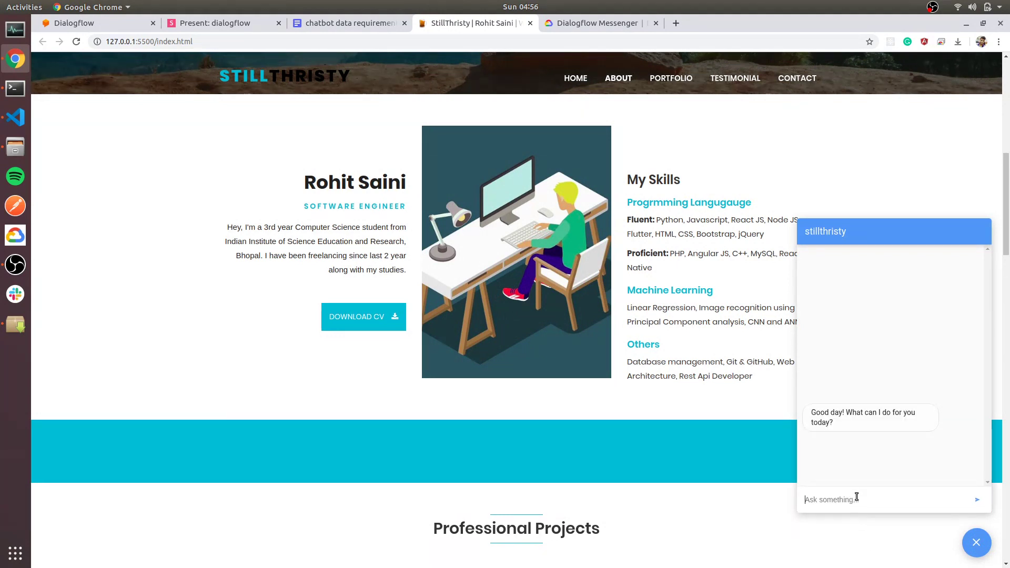
{"action": "type", "text": "ROhit"}
{"action": "key", "text": "Return"}
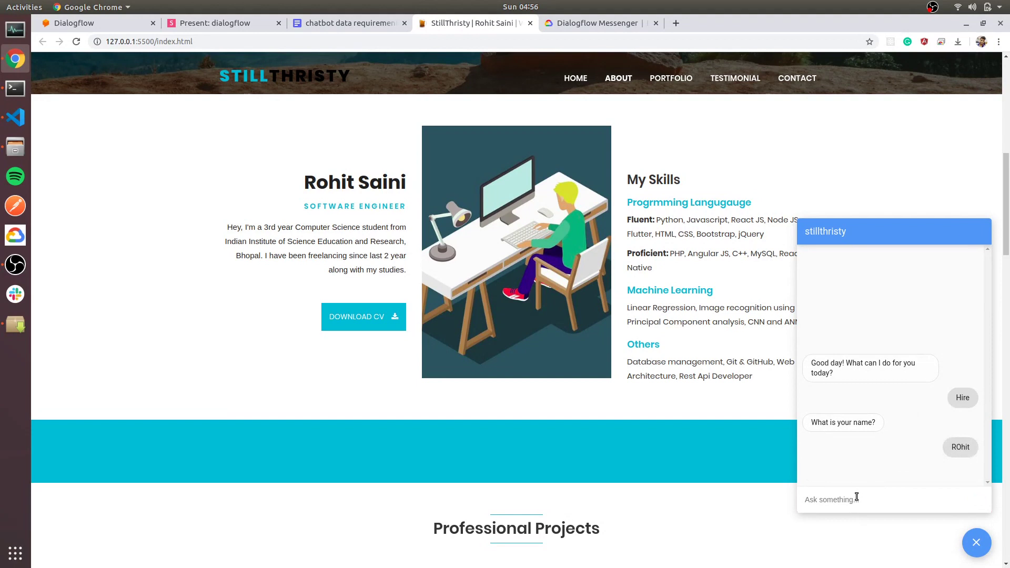
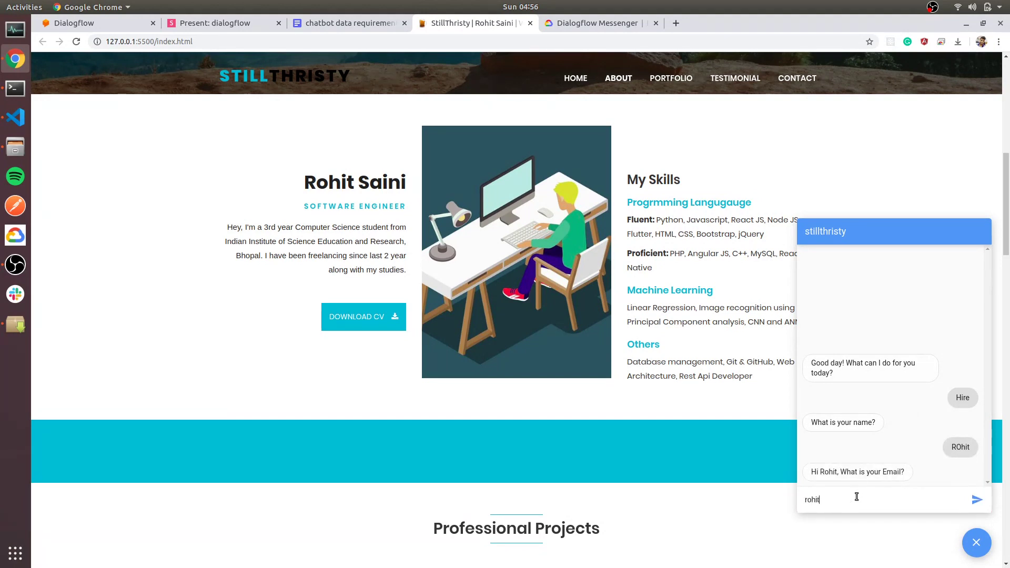
{"action": "key", "text": "Return"}
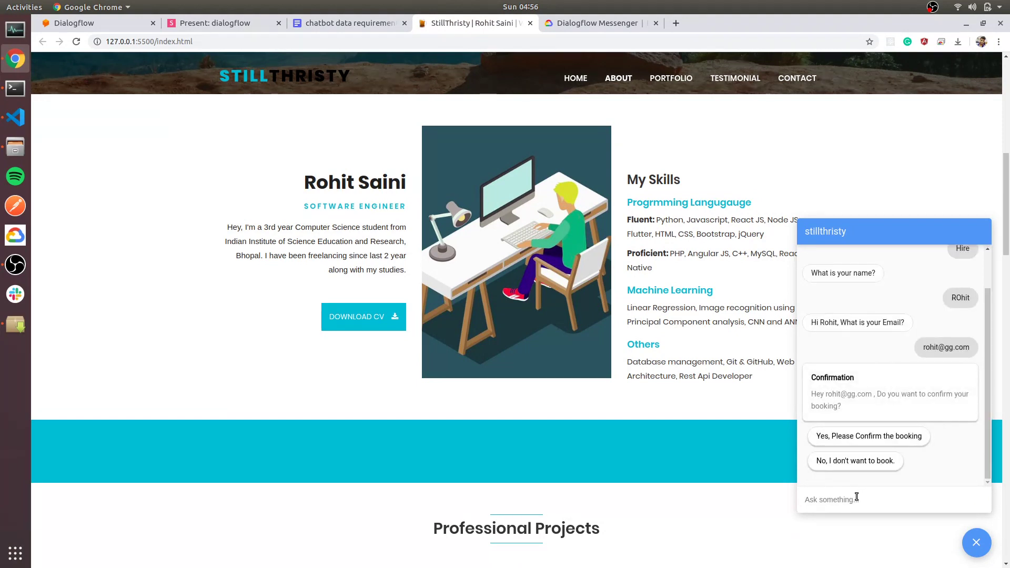
Confirm the booking and inspect the reply showing literal #awaiting_name.name instead of the name.
{"action": "left_click", "coordinate": [894, 436]}
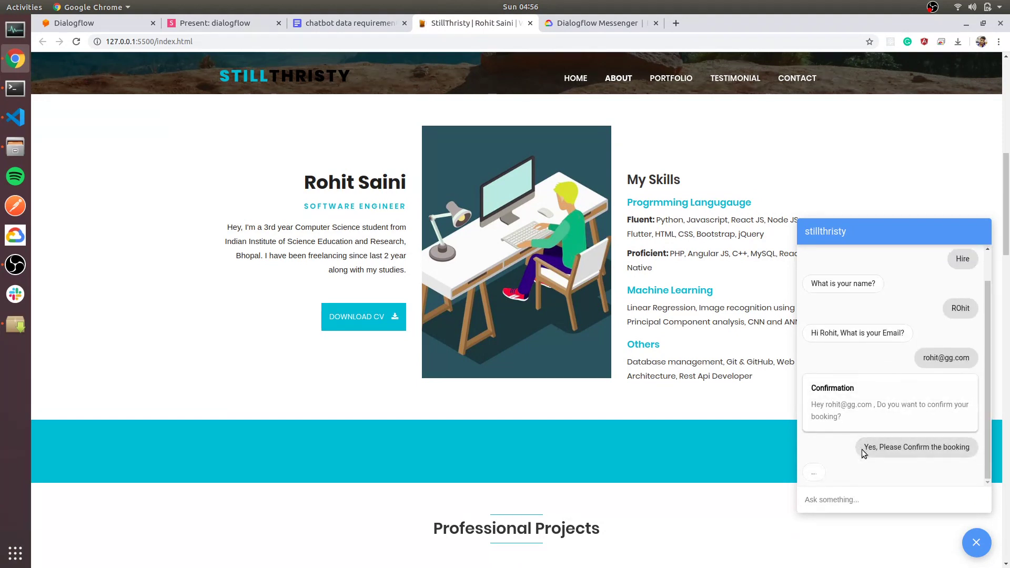
{"action": "triple_click", "coordinate": [833, 459]}
{"action": "left_click", "coordinate": [859, 465]}
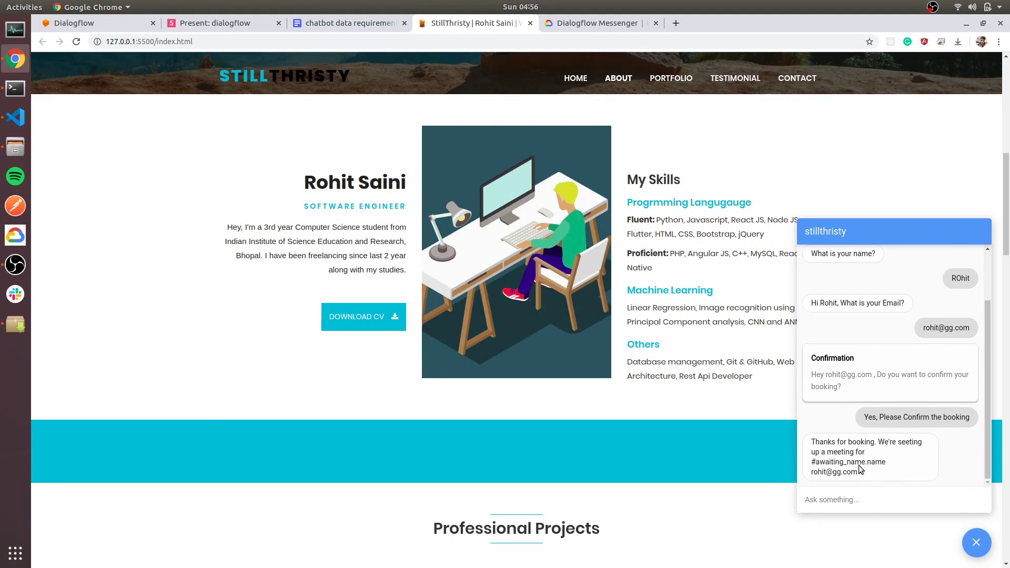
{"action": "left_click_drag", "start_coordinate": [892, 465], "coordinate": [811, 463]}
{"action": "left_click", "coordinate": [910, 462]}
{"action": "left_click", "coordinate": [67, 24]}
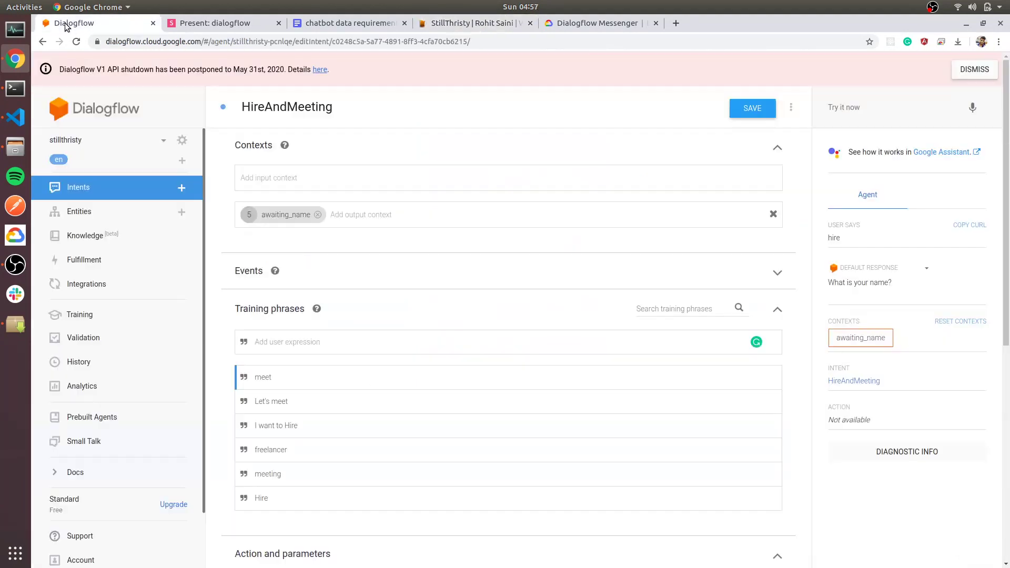
Look at the HireAndMeeting intent, then leave it without saving.
{"action": "scroll", "coordinate": [184, 221], "scroll_direction": "down", "scroll_amount": 1}
{"action": "scroll", "coordinate": [295, 334], "scroll_direction": "down", "scroll_amount": 3}
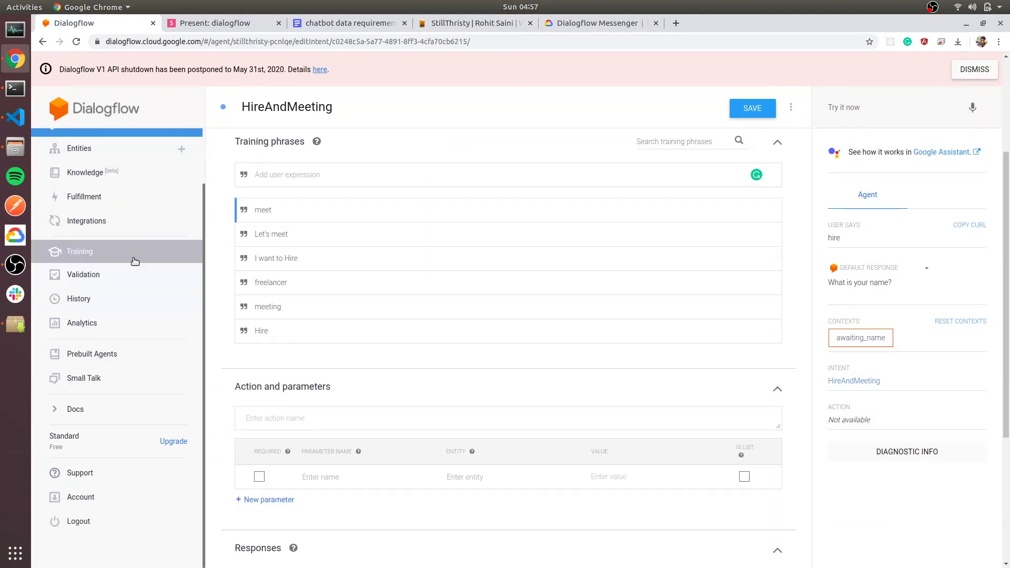
{"action": "scroll", "coordinate": [130, 262], "scroll_direction": "up", "scroll_amount": 1}
{"action": "left_click", "coordinate": [108, 188]}
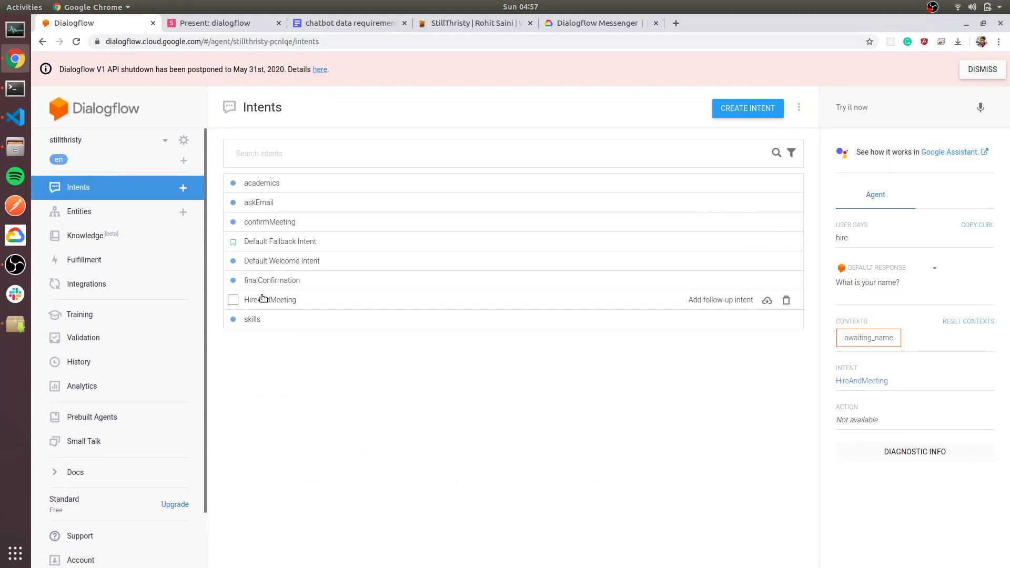
{"action": "left_click", "coordinate": [263, 300]}
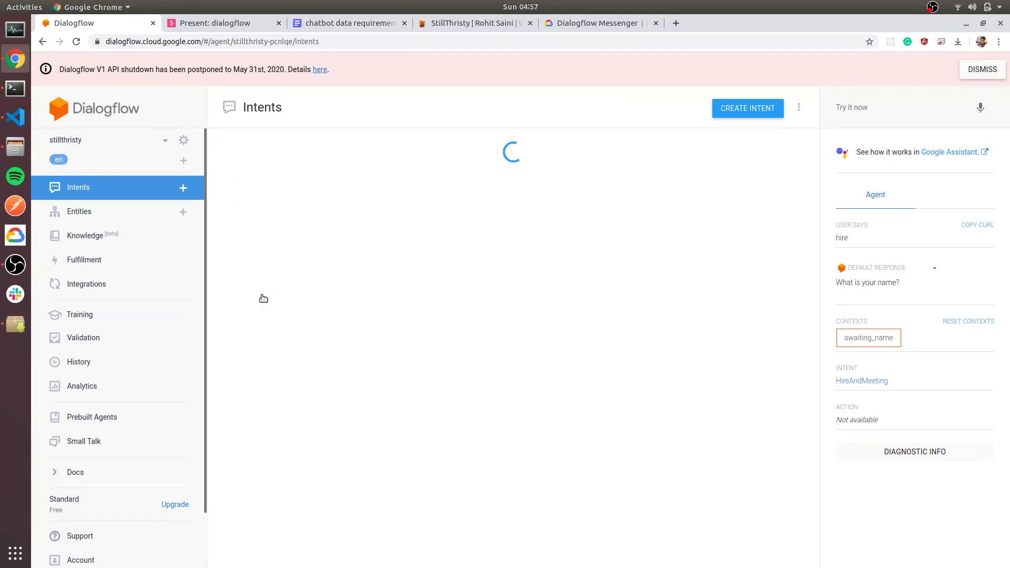
{"action": "scroll", "coordinate": [263, 299], "scroll_direction": "down", "scroll_amount": 6}
{"action": "key", "text": "alt+Left"}
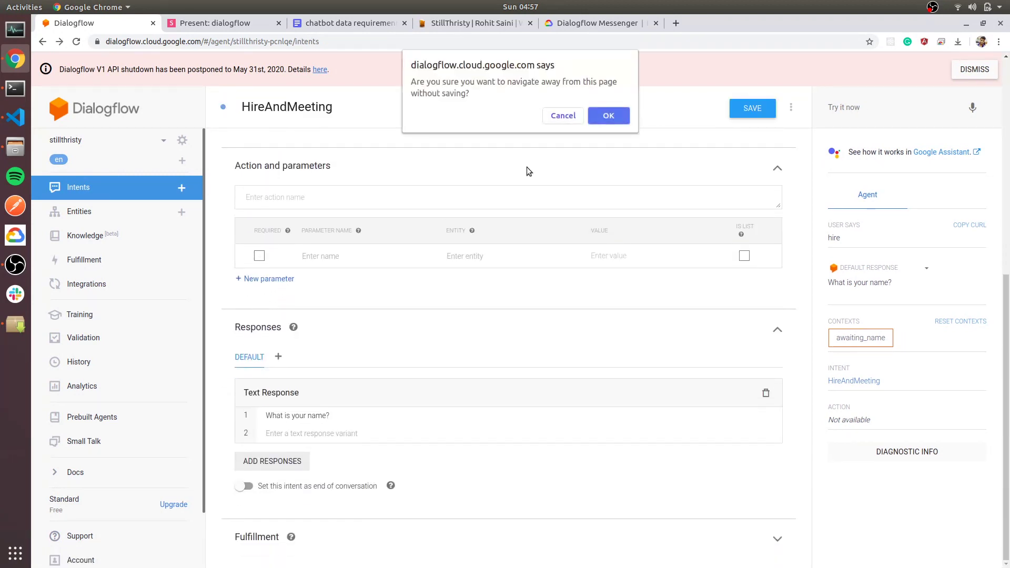
{"action": "left_click", "coordinate": [608, 117]}
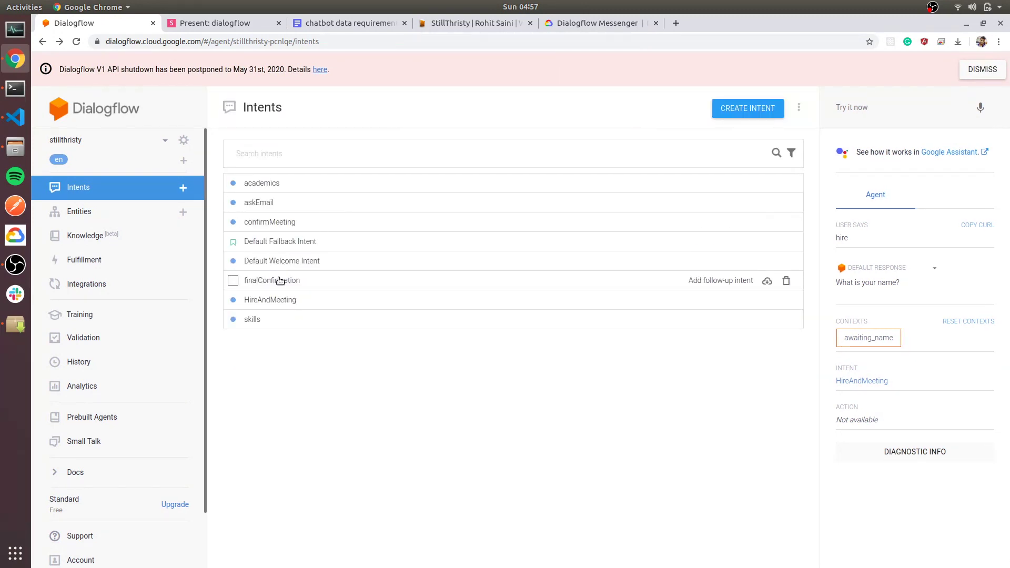
Check askEmail's given-name parameter value $given-name, then leave it without saving.
{"action": "left_click", "coordinate": [260, 203]}
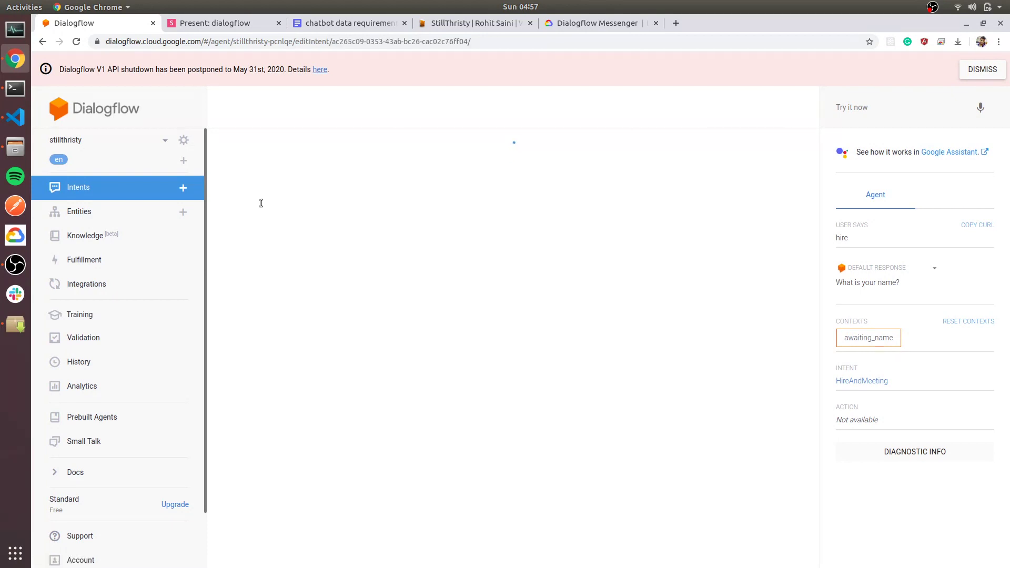
{"action": "scroll", "coordinate": [372, 267], "scroll_direction": "down", "scroll_amount": 3}
{"action": "scroll", "coordinate": [372, 267], "scroll_direction": "down", "scroll_amount": 2}
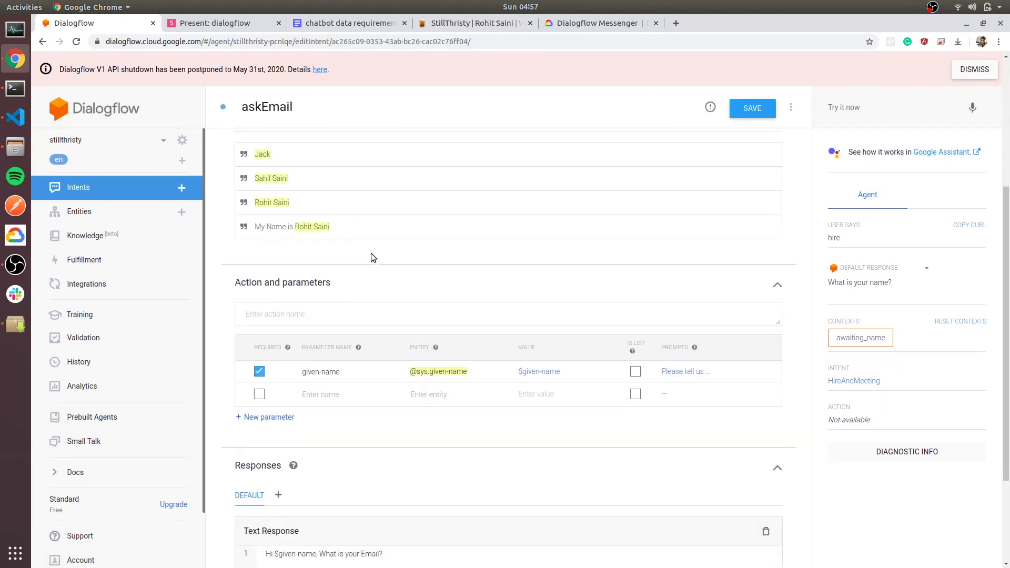
{"action": "scroll", "coordinate": [372, 255], "scroll_direction": "up", "scroll_amount": 1}
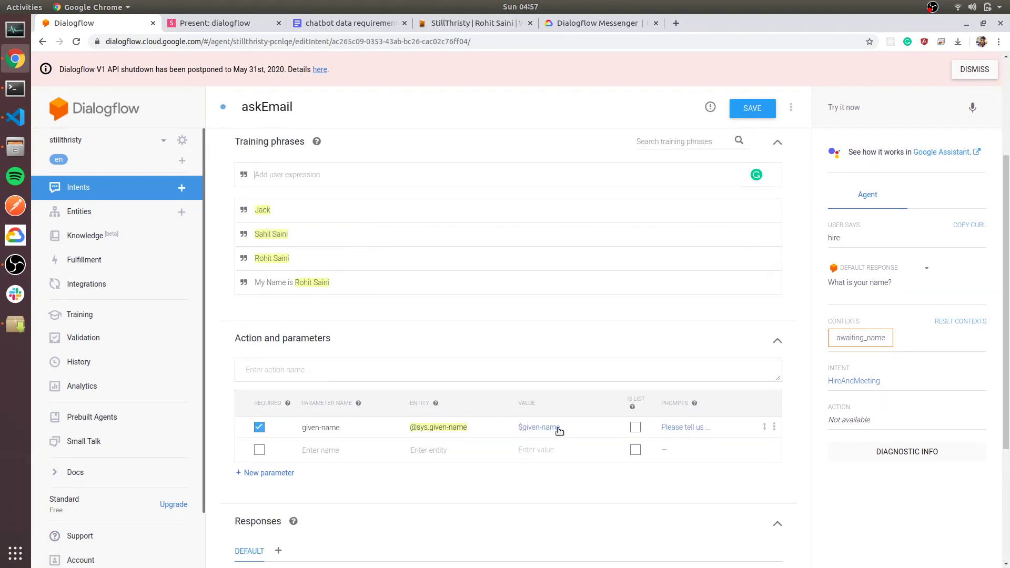
{"action": "left_click_drag", "start_coordinate": [562, 427], "coordinate": [524, 432]}
{"action": "left_click", "coordinate": [109, 197]}
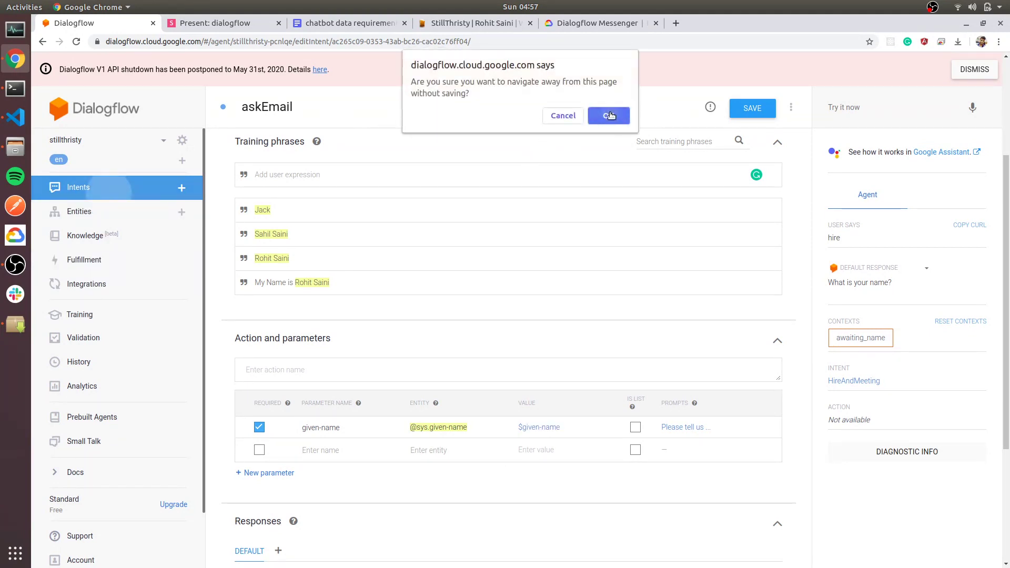
{"action": "left_click", "coordinate": [610, 113]}
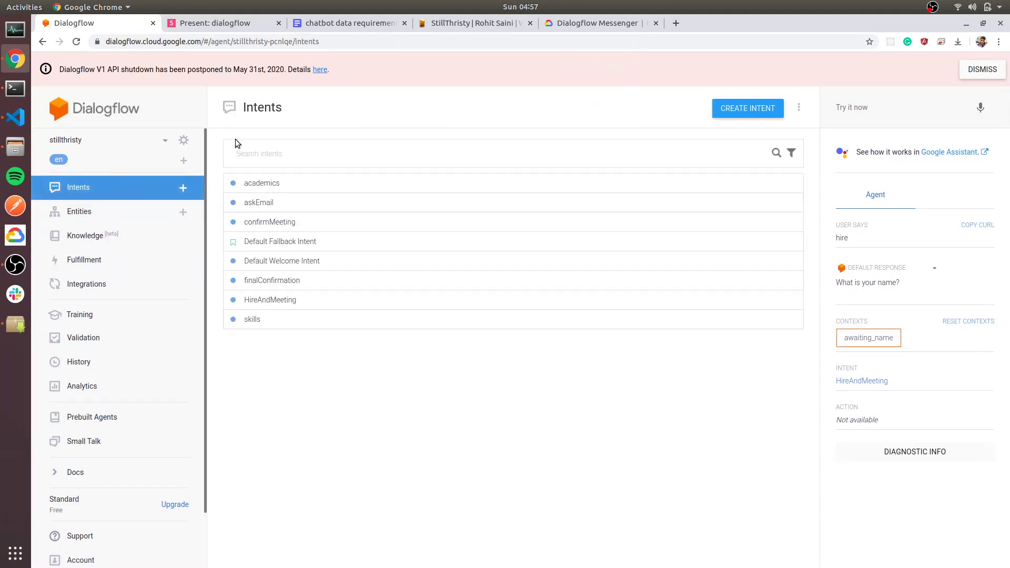
Change the finalConfirmation reply's #awaiting_name.name to #awaiting_name.given-name and save the intent.
{"action": "left_click", "coordinate": [273, 281]}
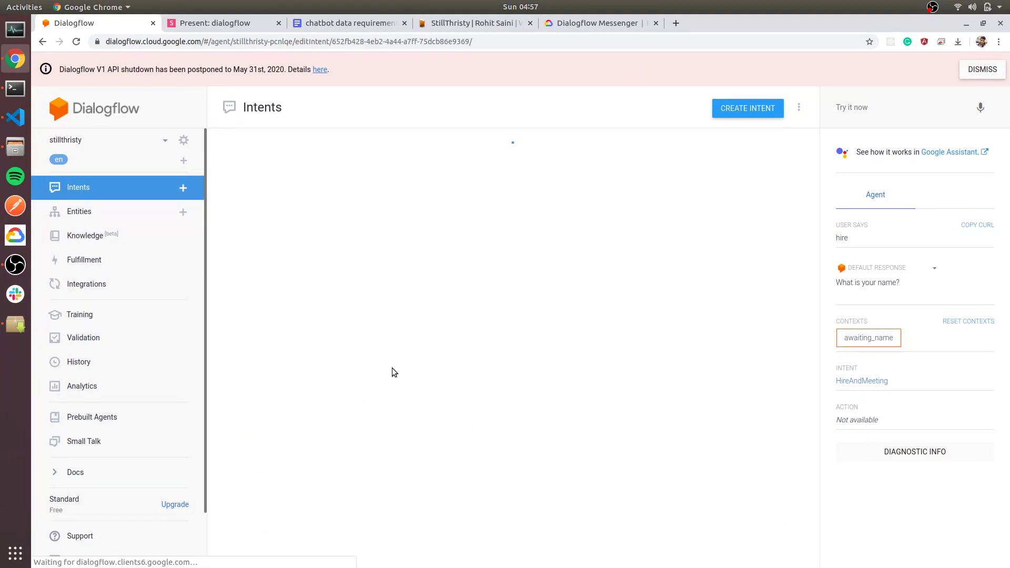
{"action": "scroll", "coordinate": [393, 372], "scroll_direction": "down", "scroll_amount": 6}
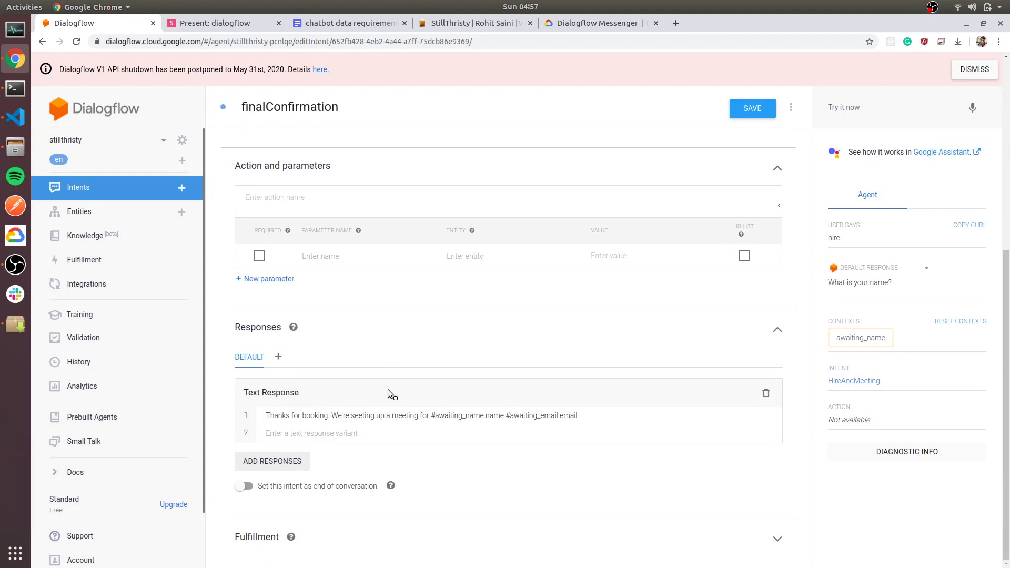
{"action": "left_click", "coordinate": [490, 419]}
{"action": "type", "text": "given-"}
{"action": "left_click", "coordinate": [754, 108]}
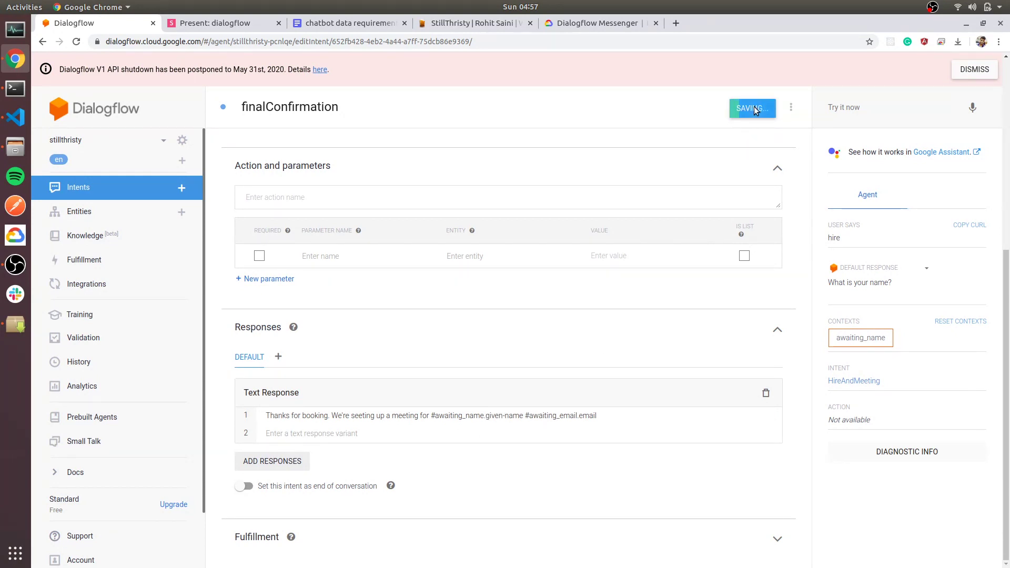
{"action": "left_click", "coordinate": [190, 24]}
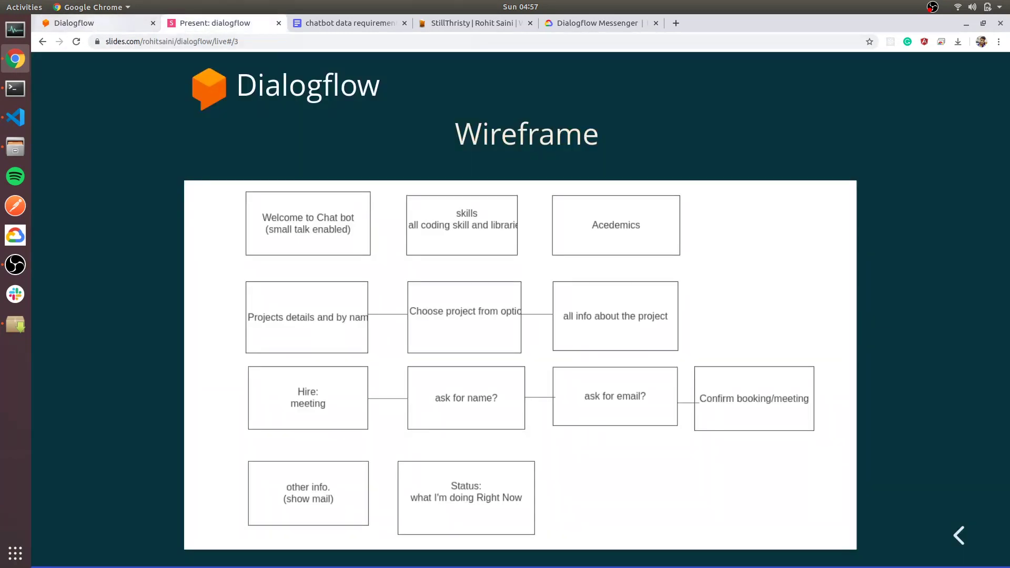
{"action": "left_click", "coordinate": [442, 24]}
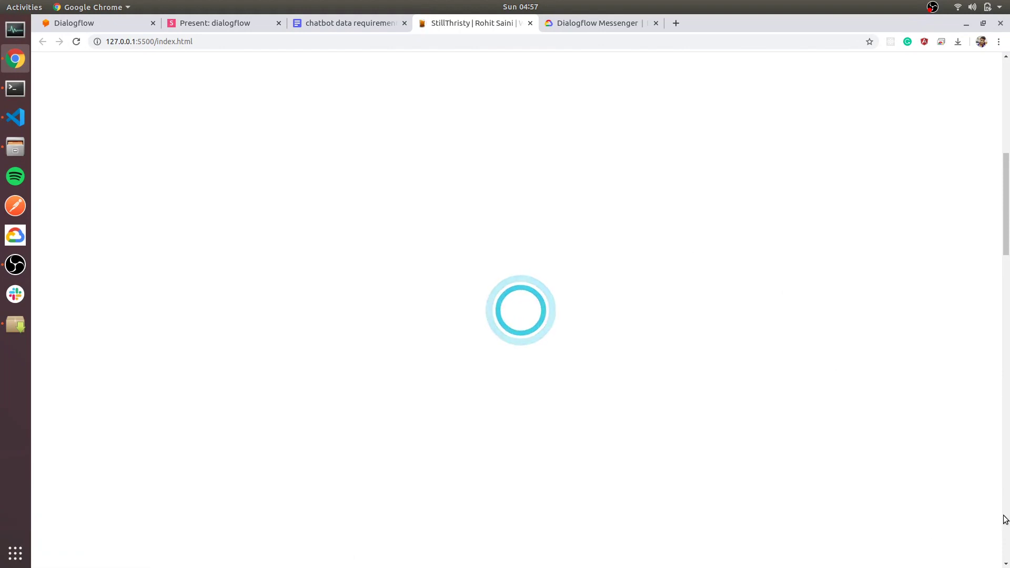
In the website chat widget, send 'hire', a name and an email, then confirm the booking.
{"action": "left_click", "coordinate": [832, 545]}
{"action": "left_click", "coordinate": [817, 498]}
{"action": "type", "text": "hire"}
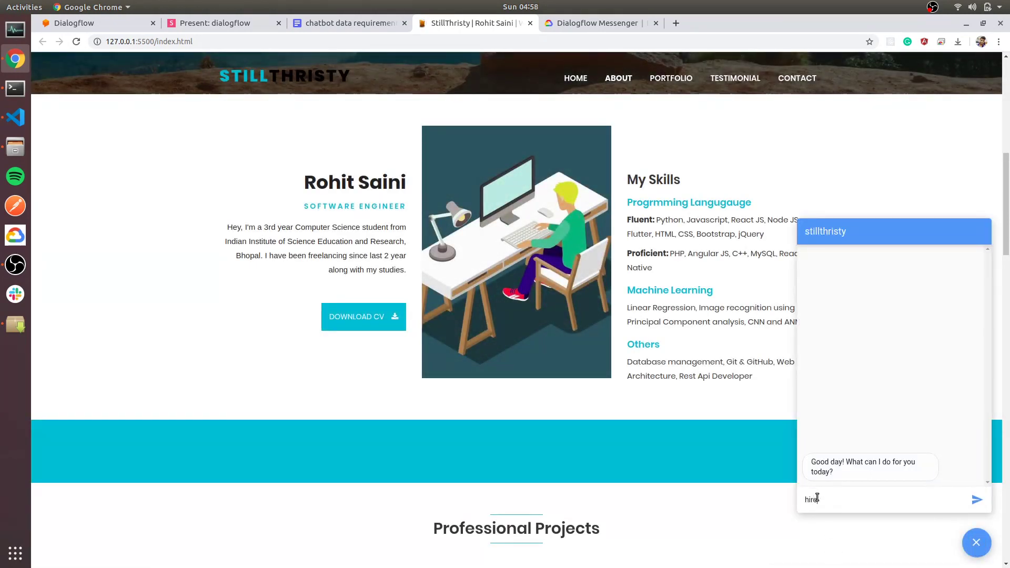
{"action": "key", "text": "Return"}
{"action": "type", "text": "Rohit"}
{"action": "key", "text": "Return"}
{"action": "key", "text": "Return"}
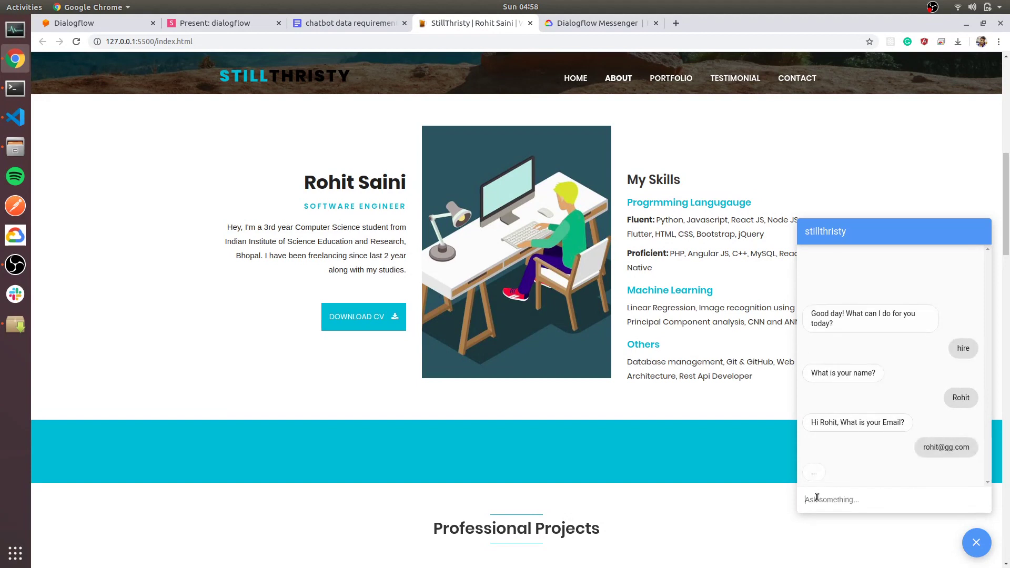
{"action": "left_click", "coordinate": [862, 436]}
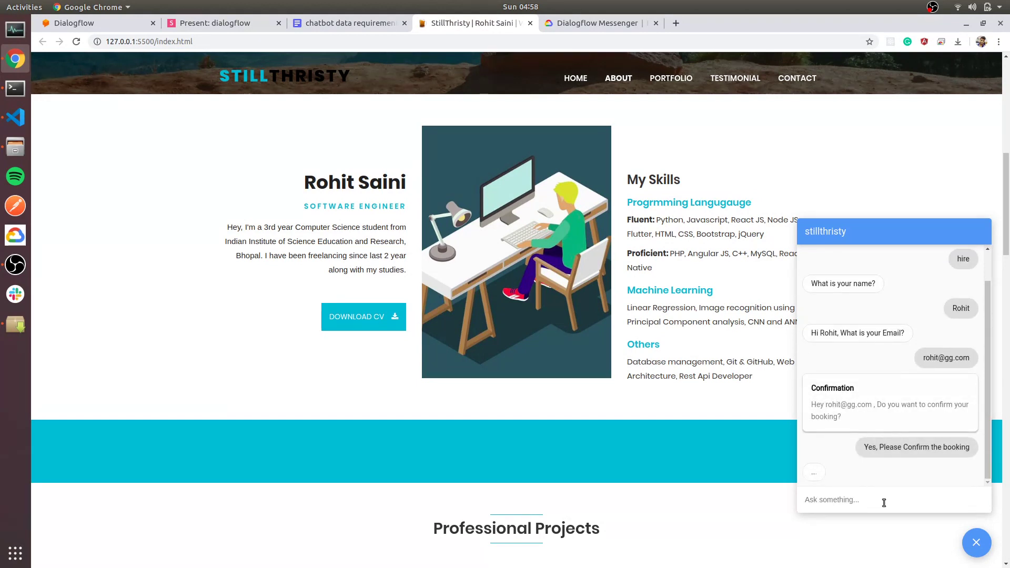
Select the bot's booking confirmation reply to check it shows the entered name and email.
{"action": "left_click_drag", "start_coordinate": [862, 473], "coordinate": [811, 452]}
{"action": "left_click", "coordinate": [901, 476]}
{"action": "triple_click", "coordinate": [852, 462]}
{"action": "triple_click", "coordinate": [879, 480]}
{"action": "triple_click", "coordinate": [822, 457]}
{"action": "triple_click", "coordinate": [823, 461]}
{"action": "triple_click", "coordinate": [824, 449]}
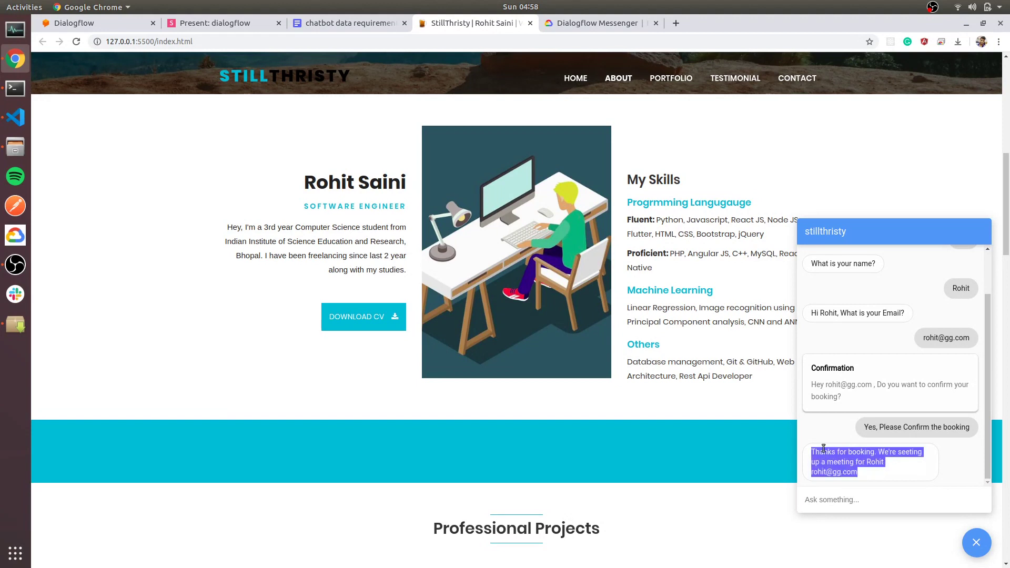
{"action": "left_click", "coordinate": [897, 471]}
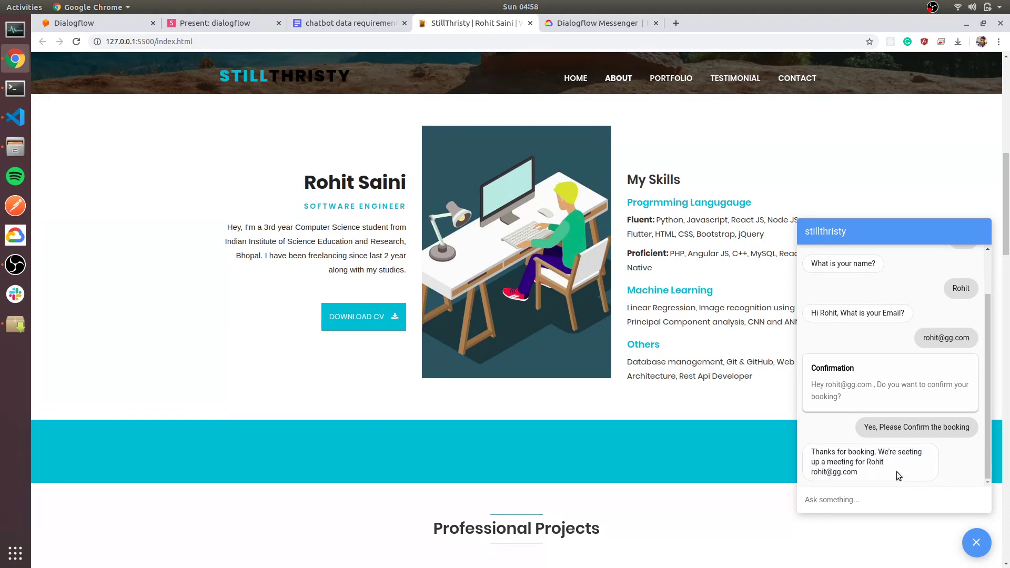